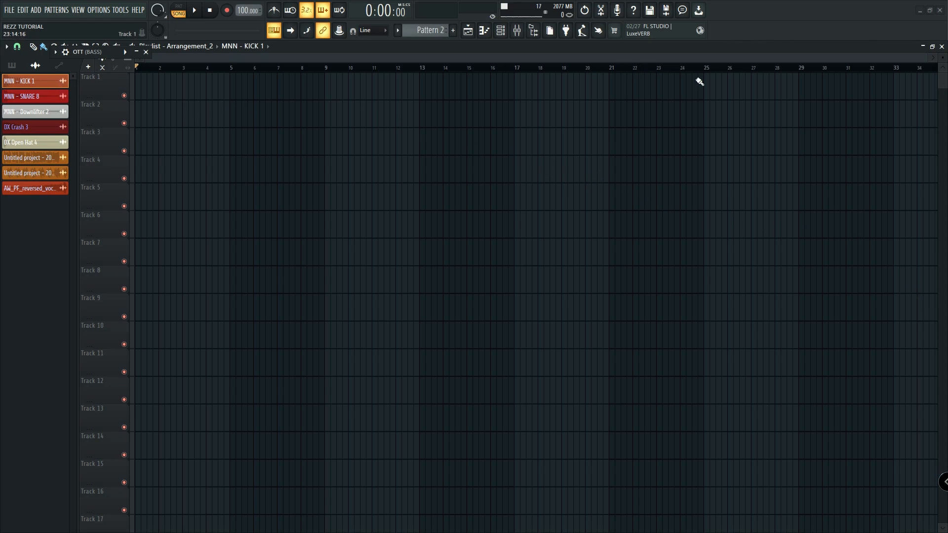
Arrange the kick, snare, crash and open hat samples as a four-bar drum loop on Tracks 1 to 4, and play it back.
drag(930, 62, 381, 61)
click(155, 84)
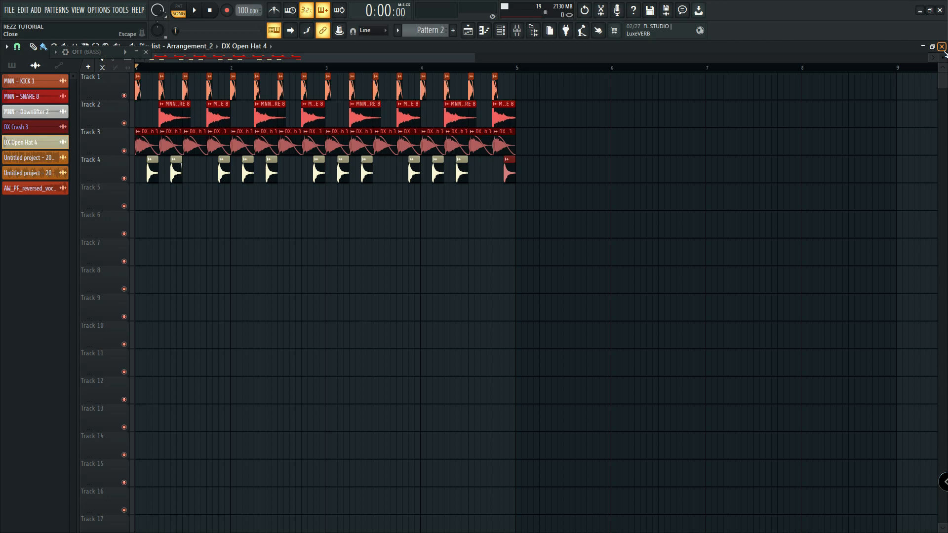
click(198, 18)
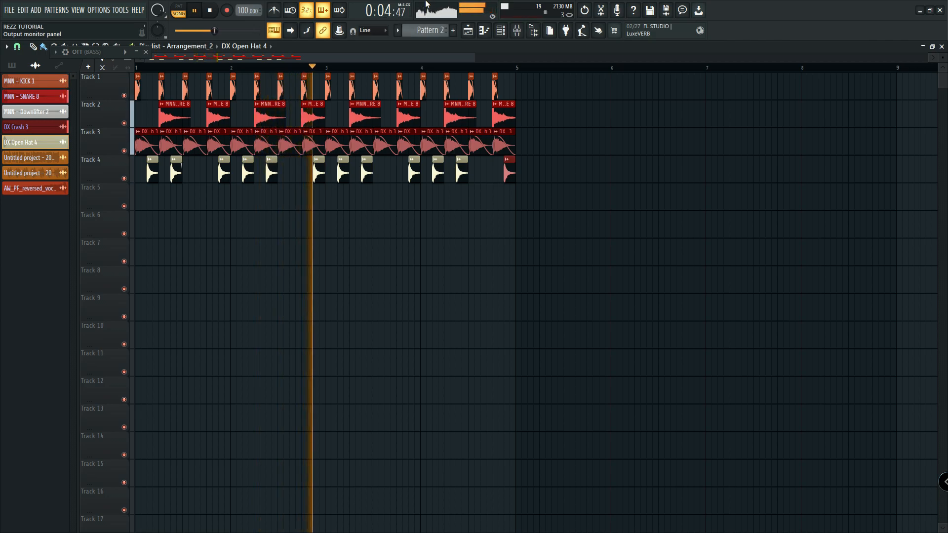
key(space)
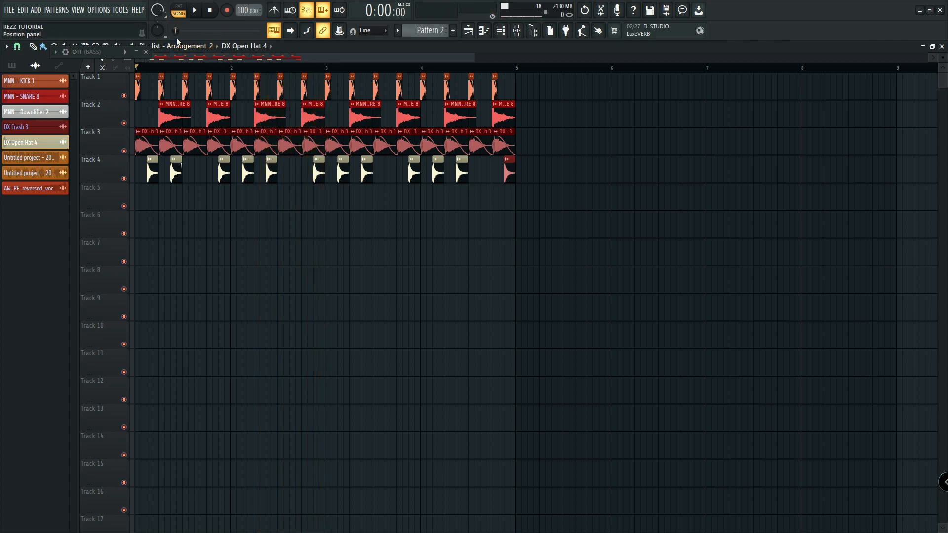
Add a new Serum instrument to the channel rack.
click(502, 31)
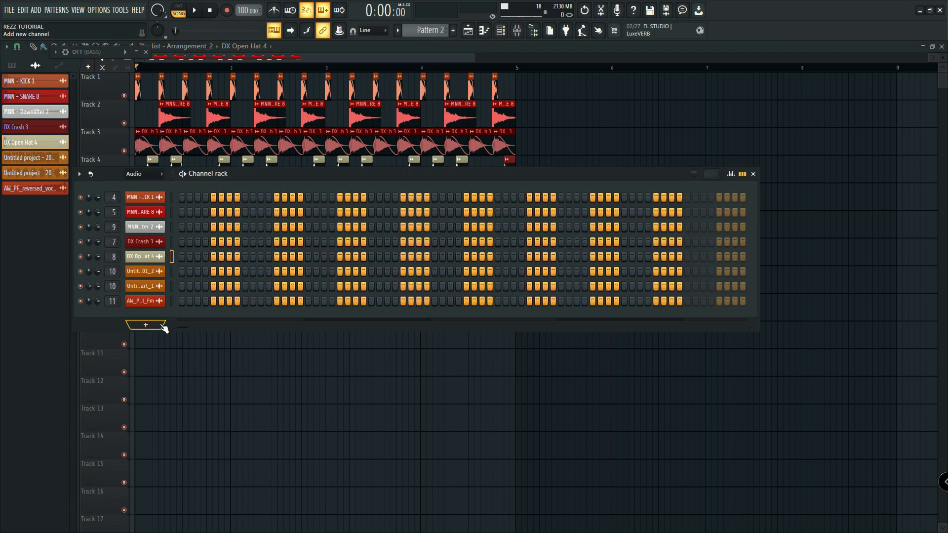
click(163, 327)
click(208, 336)
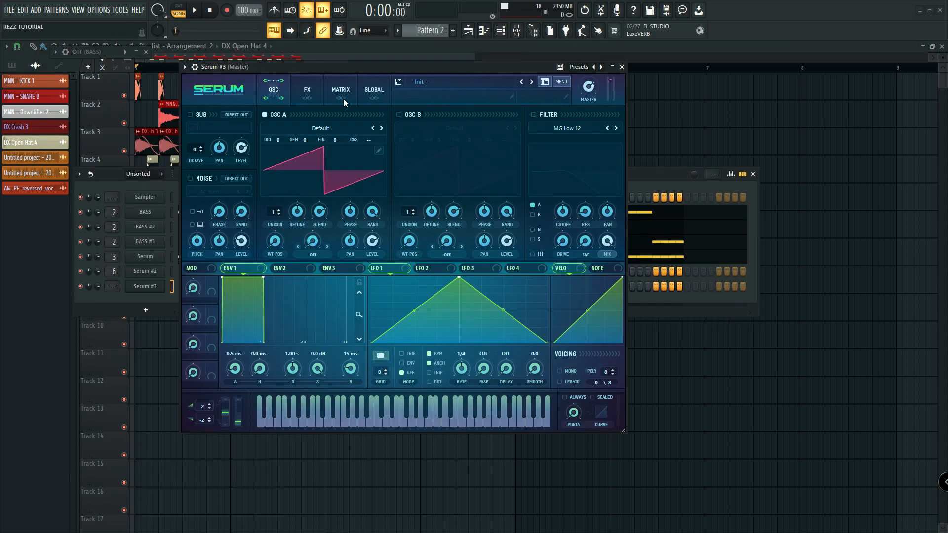
Set oscillator A to Basic Shapes at wavetable position 4 and modulate its level with a triggered LFO 1 that peaks early.
click(313, 128)
mouse_move(302, 140)
click(378, 188)
drag(275, 240, 288, 198)
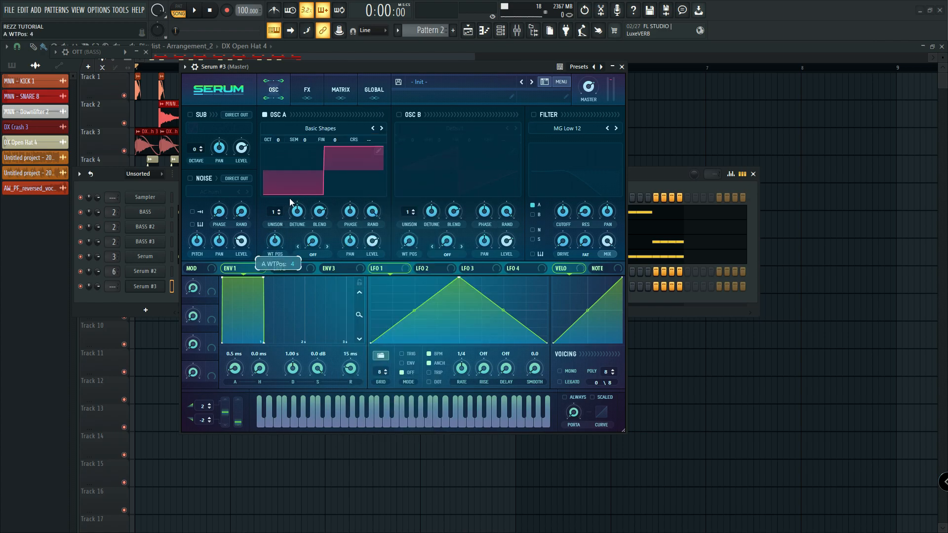
drag(459, 279, 376, 246)
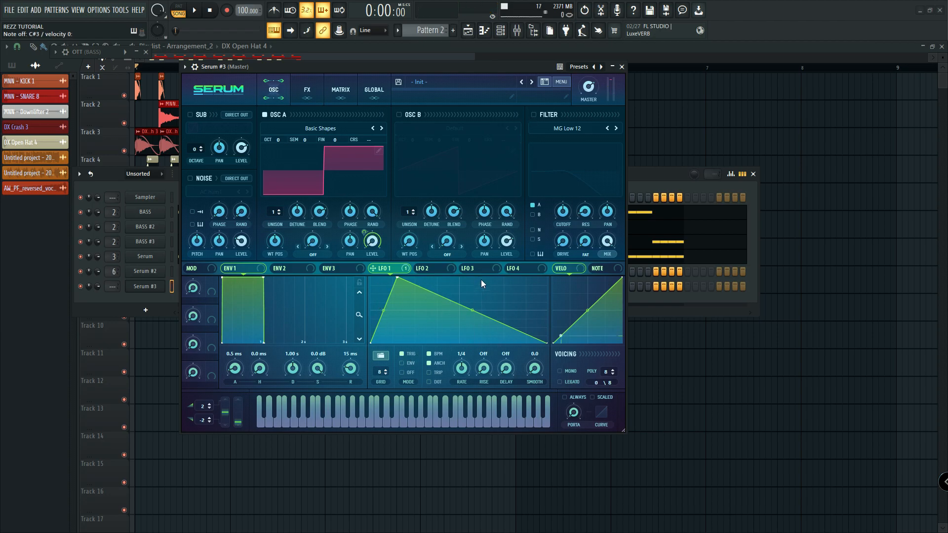
Enable Serum's filter as MG Low 6 and modulate its cutoff with LFO 1.
click(533, 115)
click(541, 130)
mouse_move(543, 135)
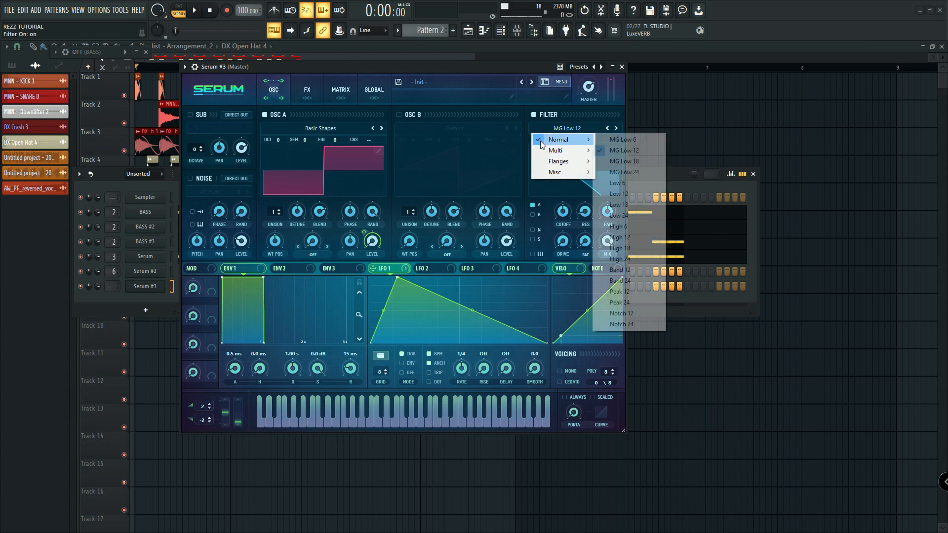
click(617, 137)
mouse_move(560, 210)
mouse_down()
mouse_move(543, 226)
mouse_move(561, 217)
mouse_up()
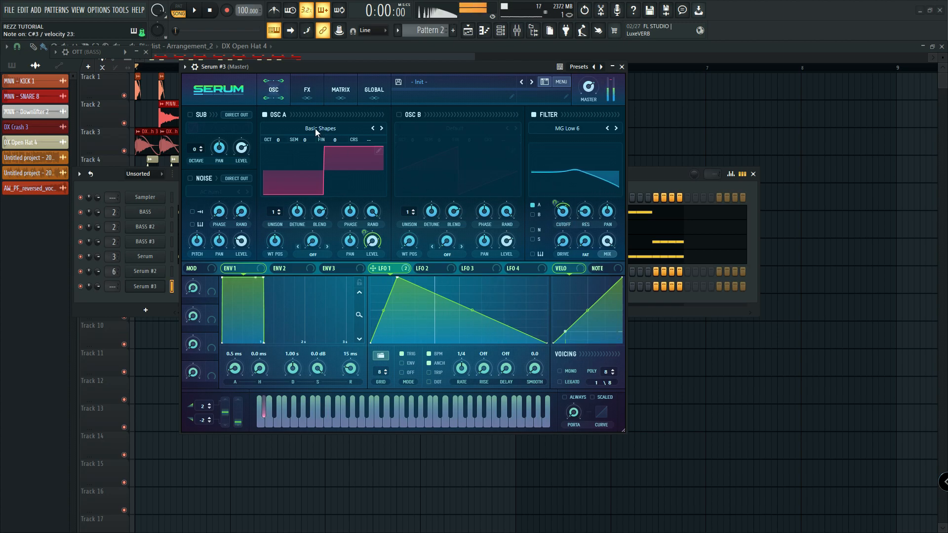
Enable the Hyper/Dimension effect in Serum and set the Dimension mix to 20%.
click(306, 89)
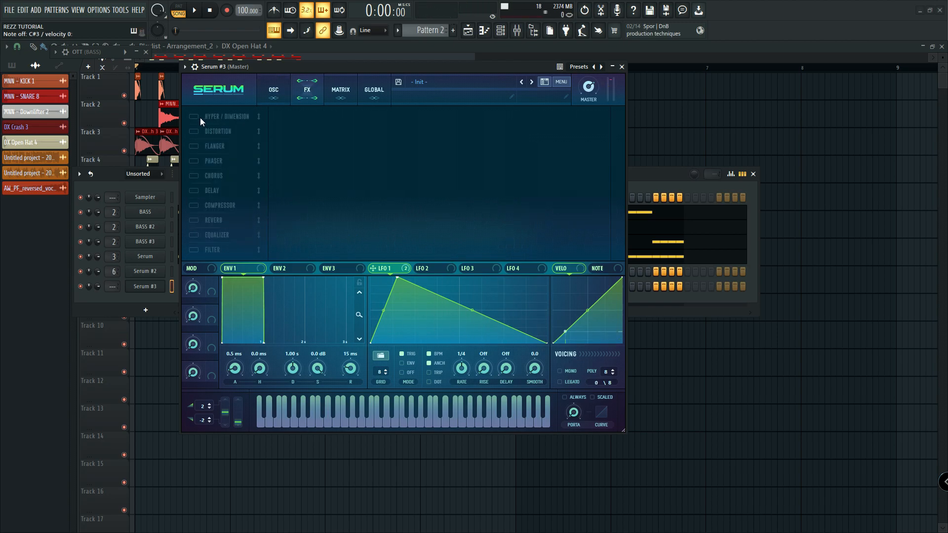
click(196, 117)
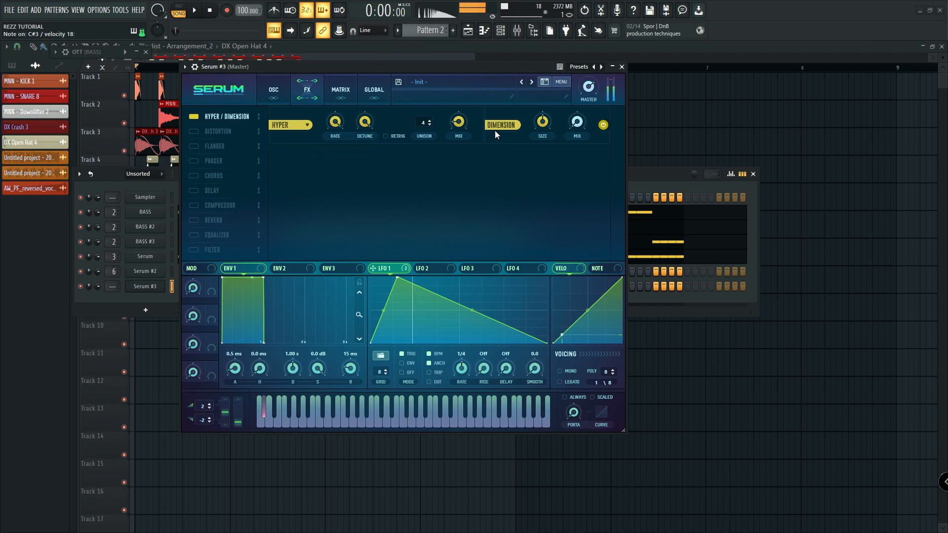
mouse_move(549, 129)
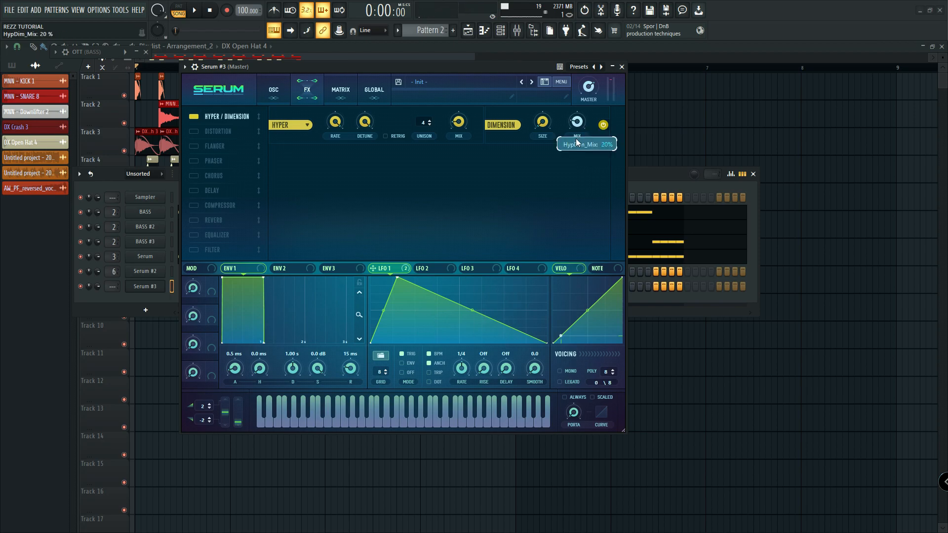
Enable Downsample distortion with the drive at about 50%, and add a multiband compressor with raised gain.
click(194, 132)
click(346, 163)
click(372, 266)
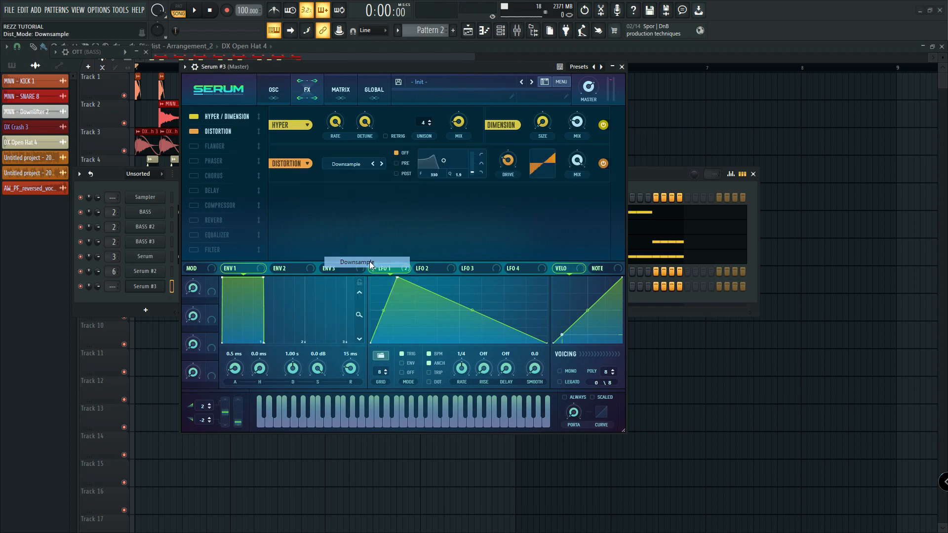
drag(504, 168, 513, 163)
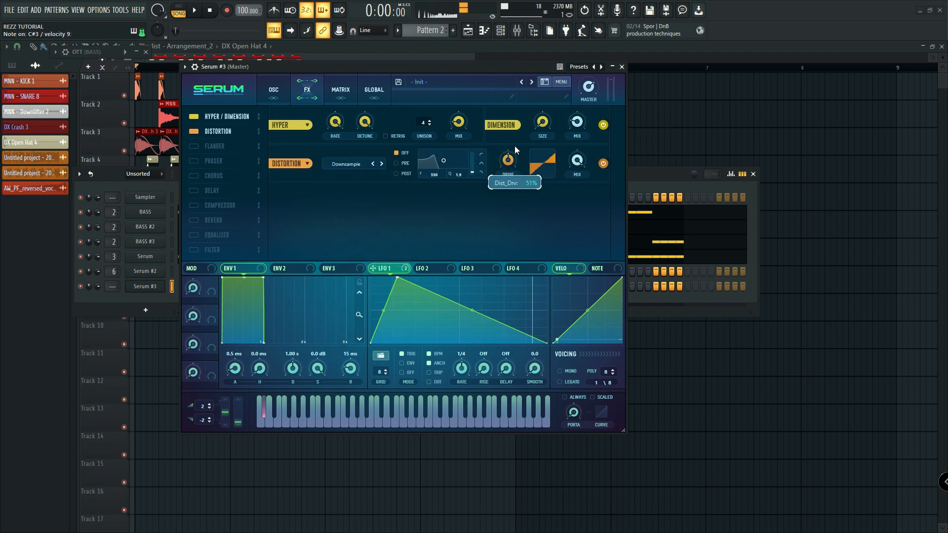
drag(508, 165, 510, 158)
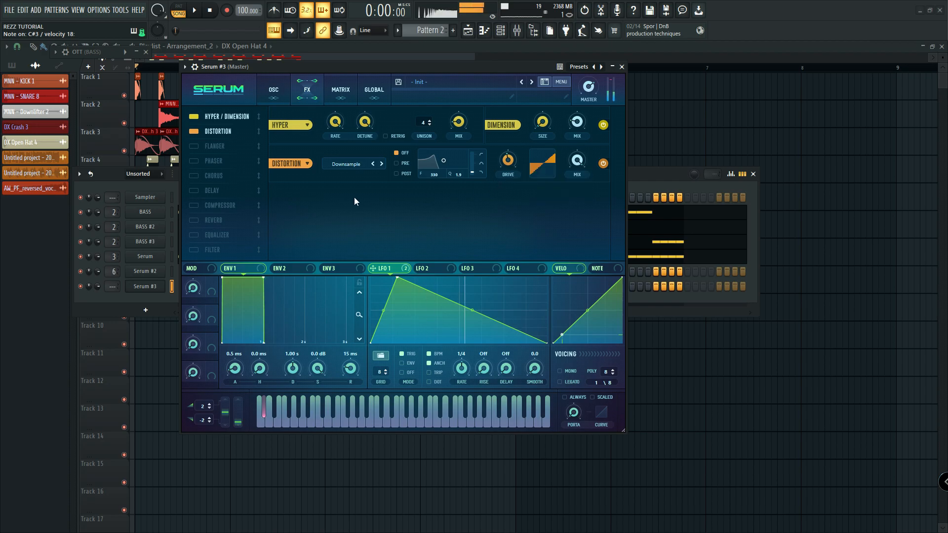
click(194, 205)
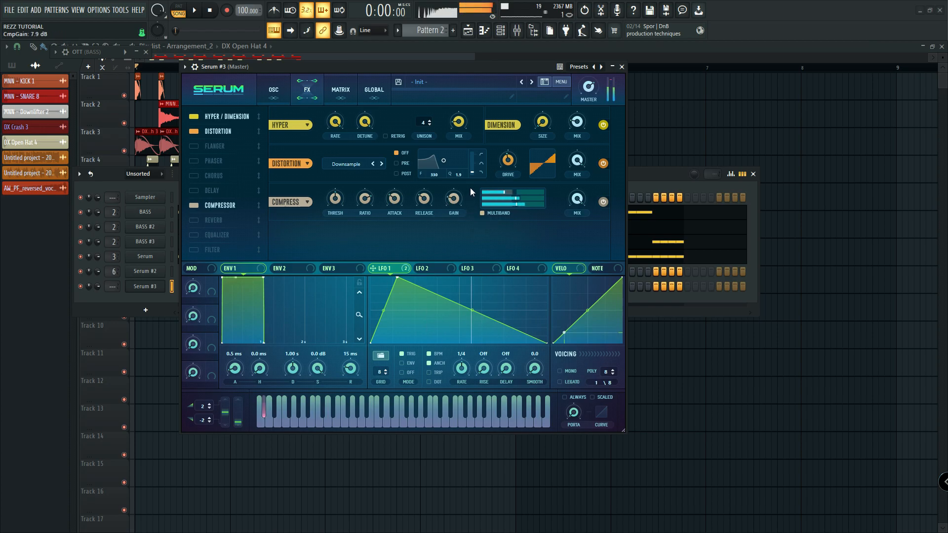
Enable the equalizer as a low-pass with its frequency modulated by LFO 1, and shorten the LFO's decay.
click(195, 235)
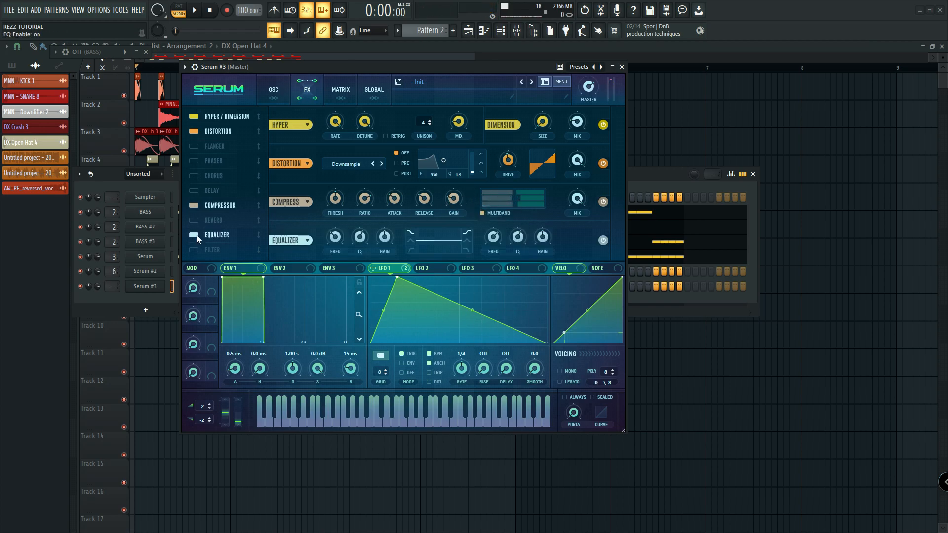
click(466, 251)
drag(494, 238, 451, 267)
drag(492, 233, 498, 236)
drag(547, 342, 505, 353)
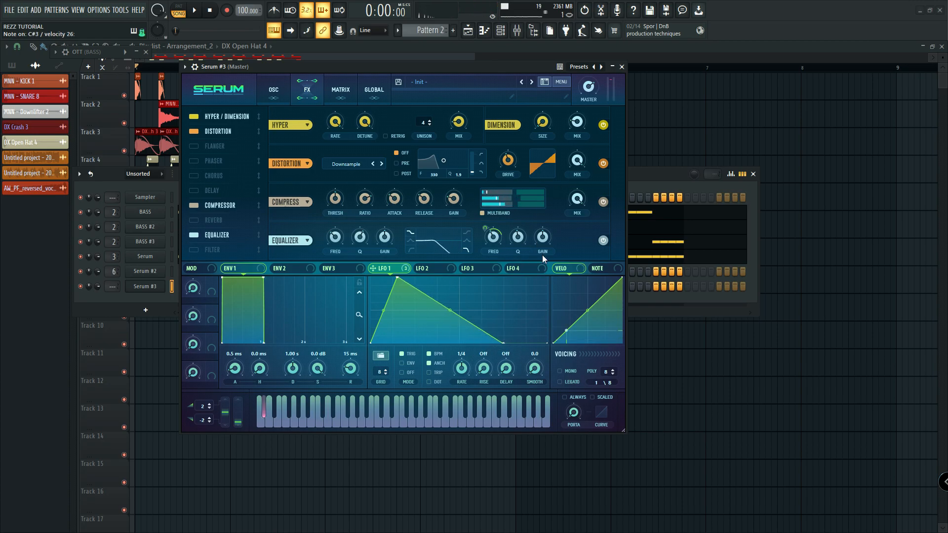
Route the Serum #3 channel to the BASS mixer track and reopen its instrument window.
click(274, 90)
click(517, 30)
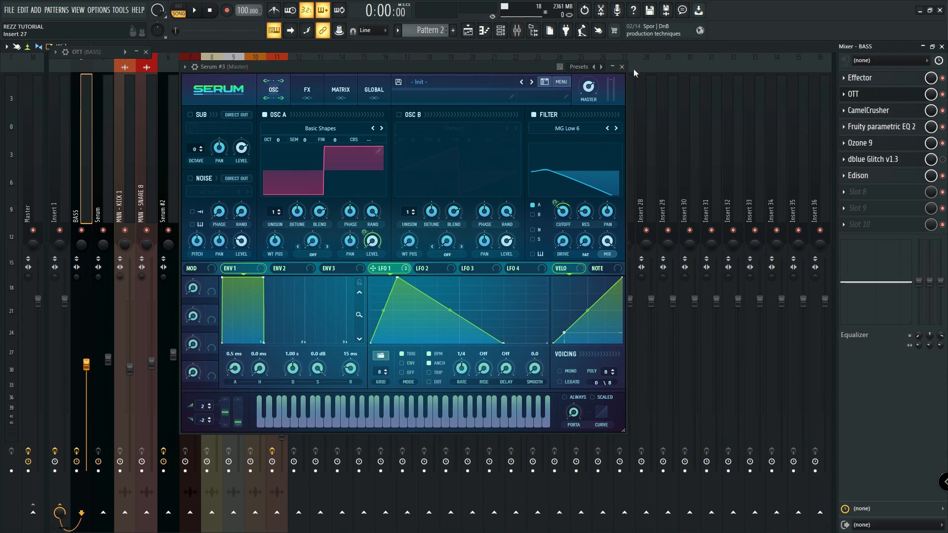
click(622, 66)
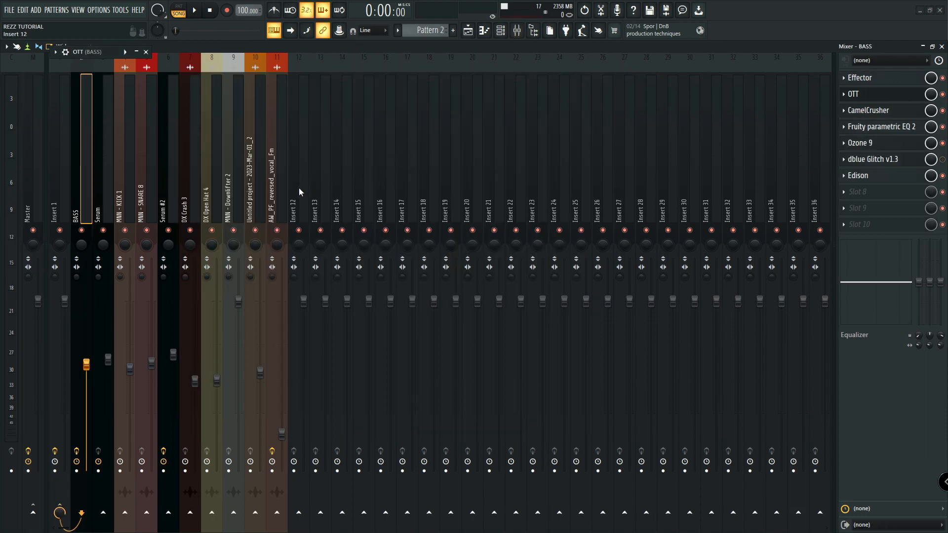
right_click(83, 179)
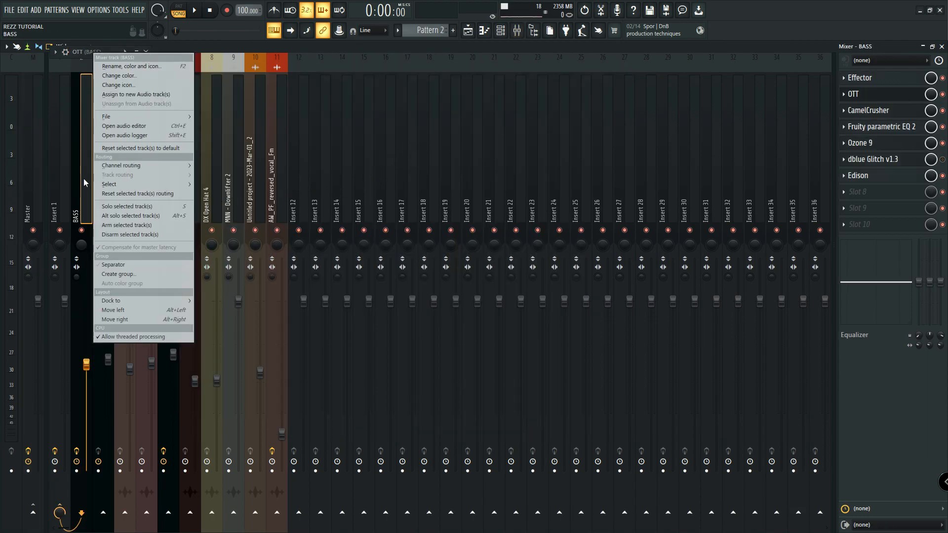
mouse_move(148, 165)
click(267, 166)
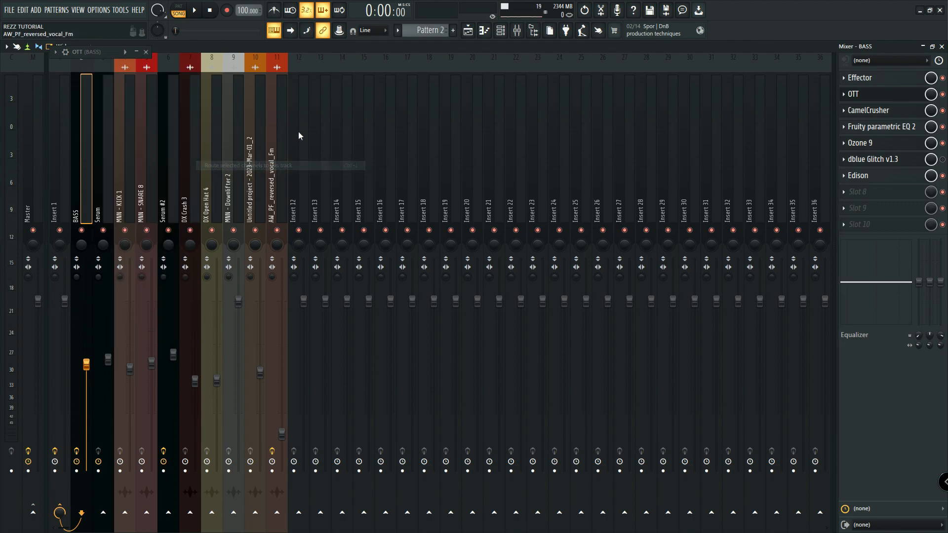
click(468, 31)
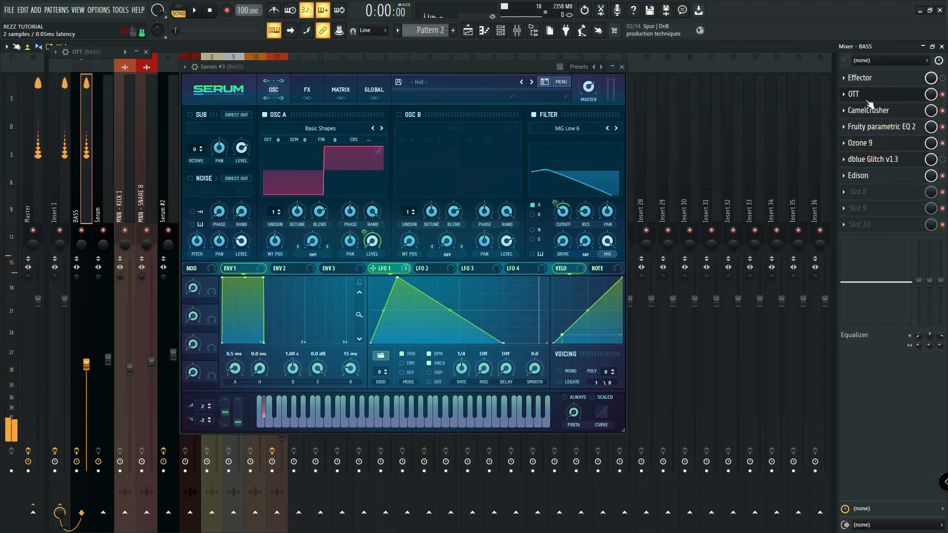
Disable Serum's equalizer and compressor effects and readjust the distortion drive.
click(306, 90)
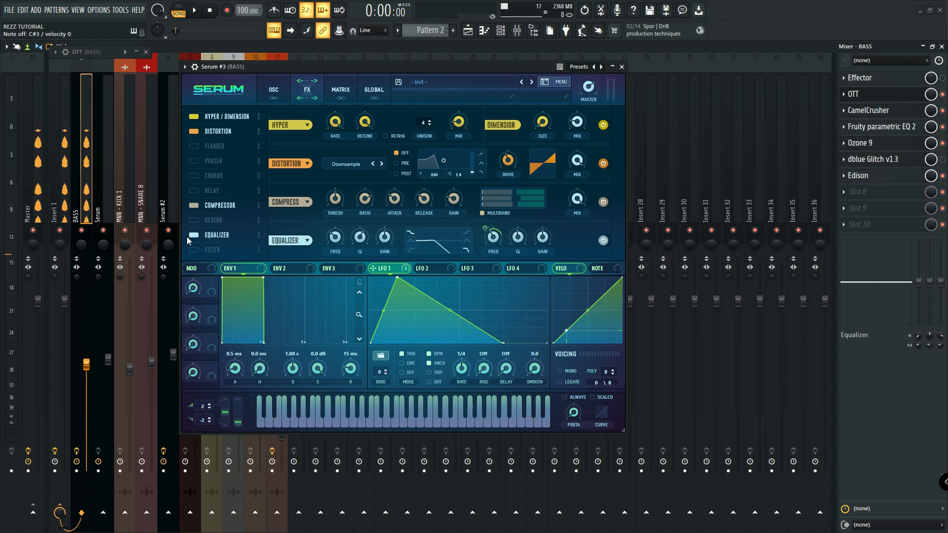
click(194, 250)
click(193, 205)
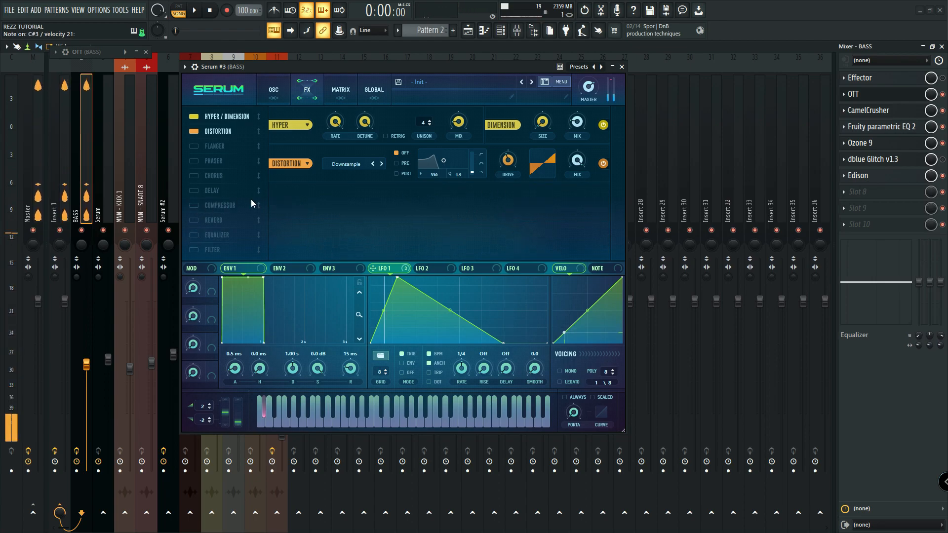
mouse_move(509, 163)
mouse_down()
mouse_move(526, 154)
mouse_move(515, 176)
mouse_move(521, 167)
mouse_up()
Enable Serum's FX filter and move it up the effects chain to directly after the phaser.
click(274, 96)
click(305, 93)
click(194, 249)
drag(206, 249, 221, 177)
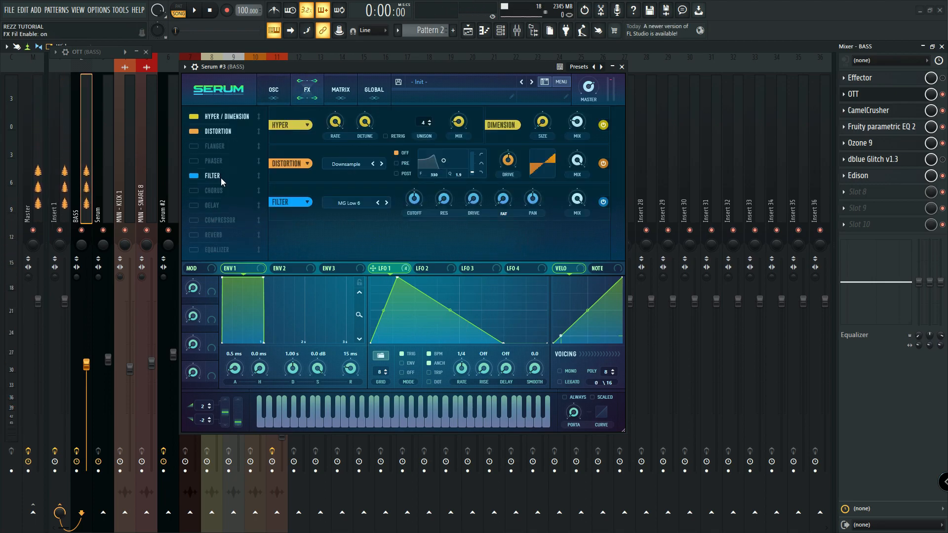
Set the FX filter type to Cmb + with 38% resonance and a 77 Hz cutoff, and close the Serum window.
click(348, 203)
mouse_move(357, 237)
click(406, 236)
drag(414, 199, 447, 169)
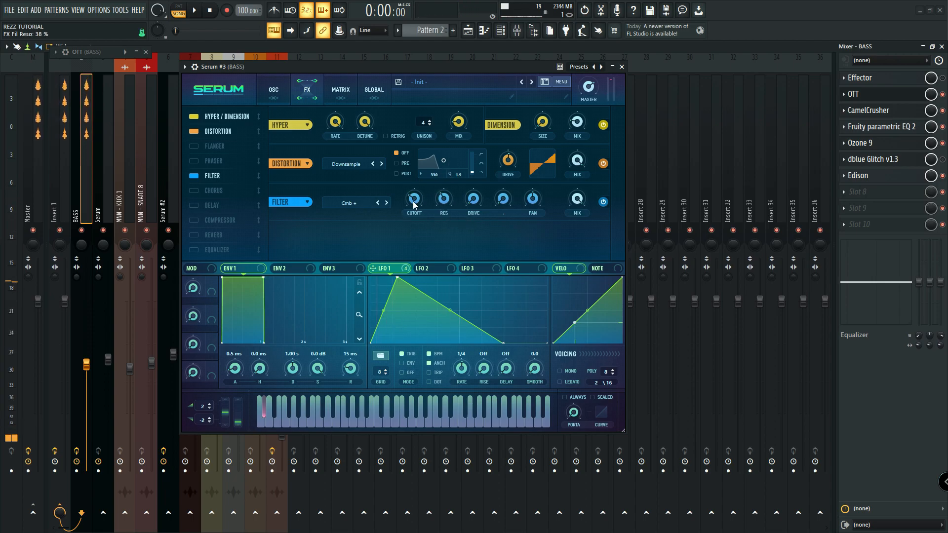
mouse_move(405, 211)
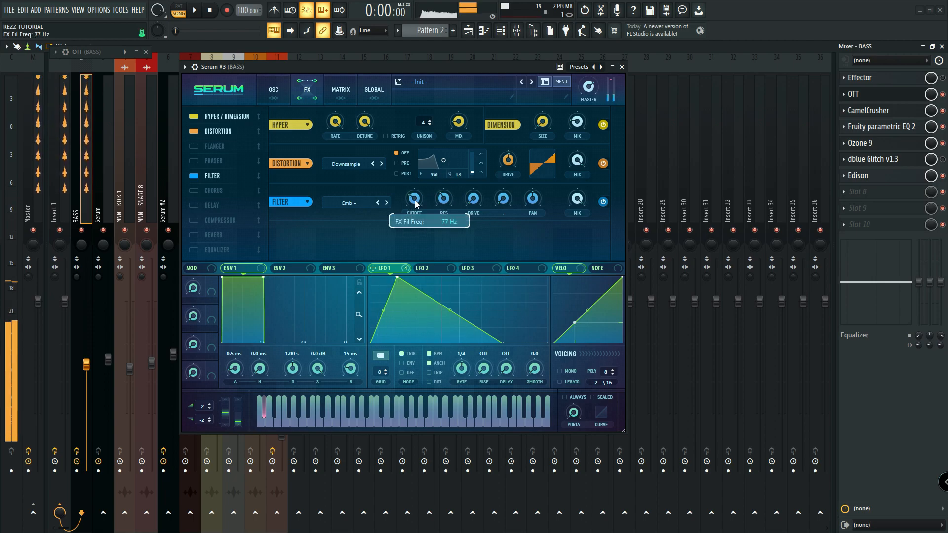
key(Escape)
Route the selected Serum #3 channel to mixer track Insert 12.
right_click(333, 177)
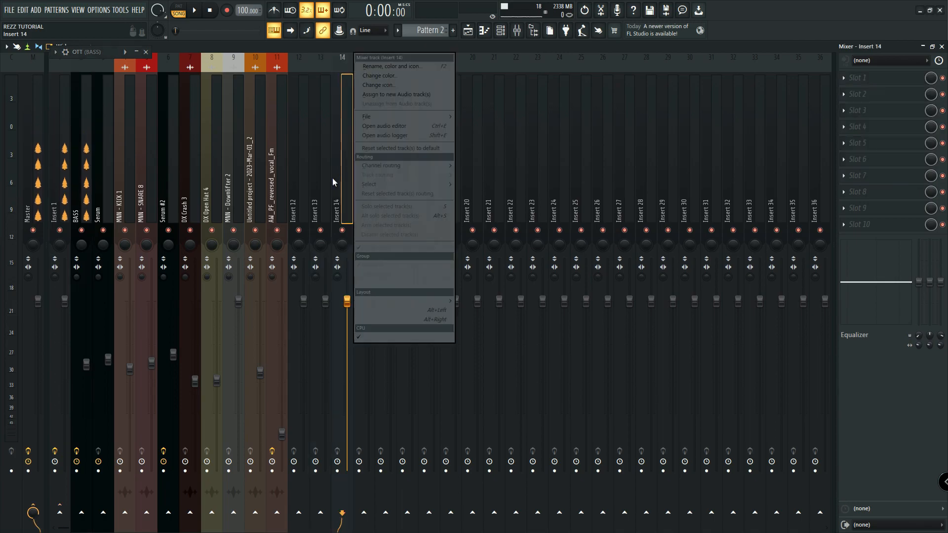
click(296, 180)
right_click(296, 184)
mouse_move(358, 164)
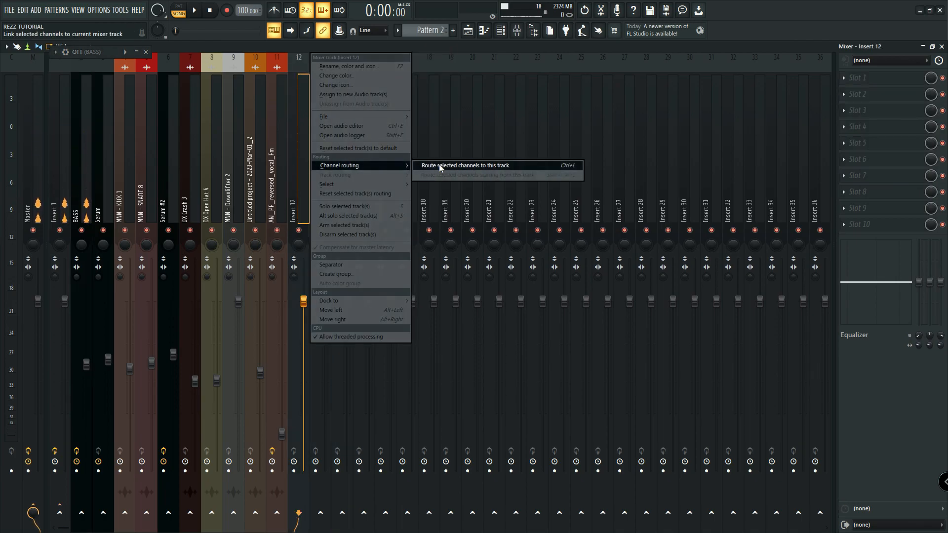
click(440, 165)
Load Disperser in the first effect slot of the Serum #3 mixer track and close its window.
click(844, 78)
click(716, 65)
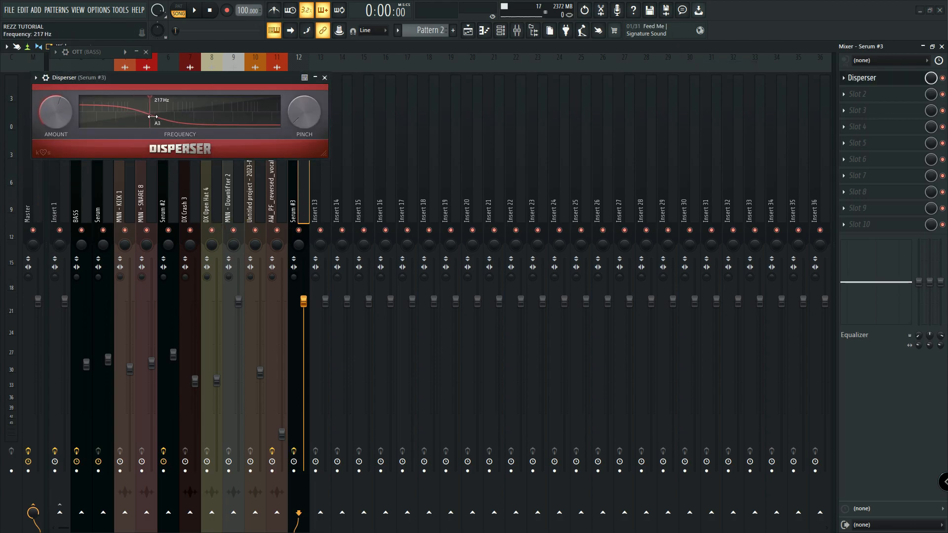
key(Escape)
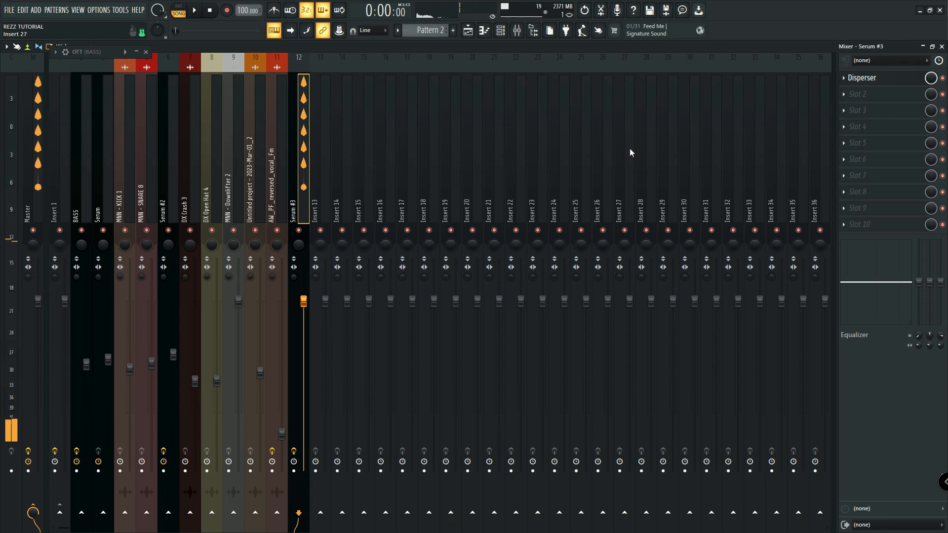
Load the OTT compressor in the second effect slot of the Serum #3 mixer track and close its window.
click(850, 94)
click(639, 402)
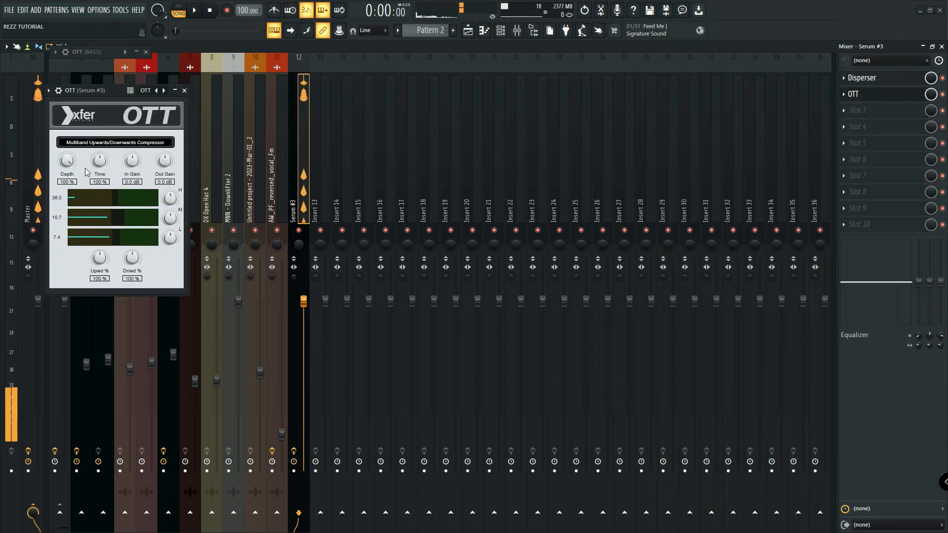
key(Escape)
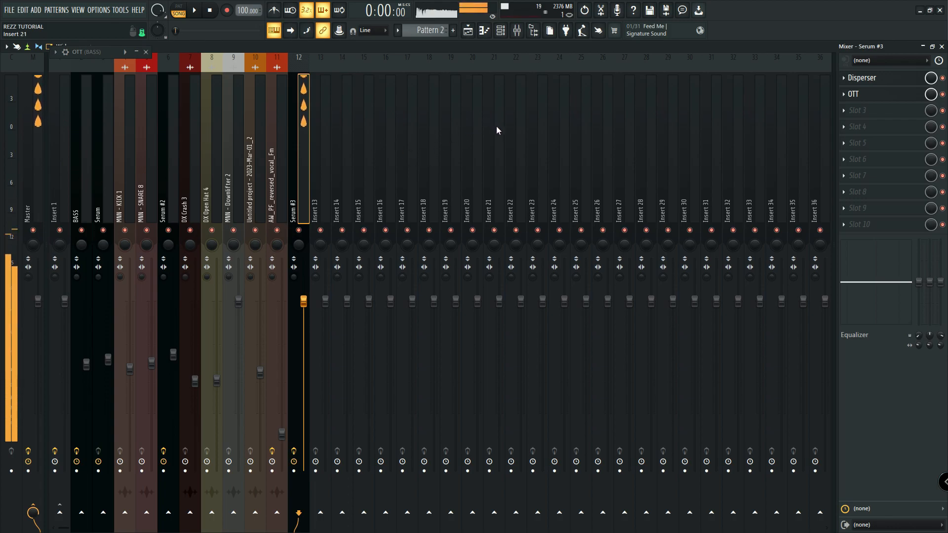
Load CamelCrusher in the third effect slot of the Serum #3 mixer track and close its window.
click(857, 110)
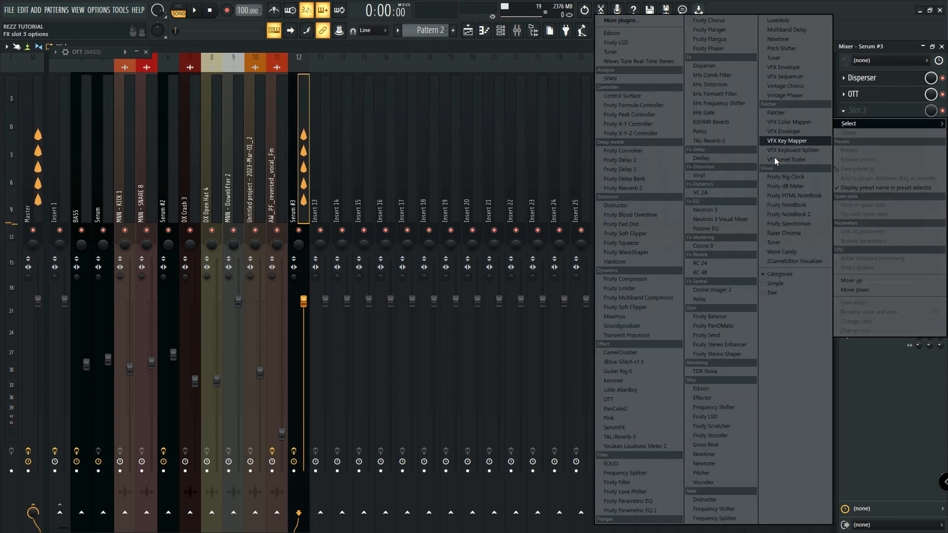
click(651, 354)
drag(123, 98, 307, 110)
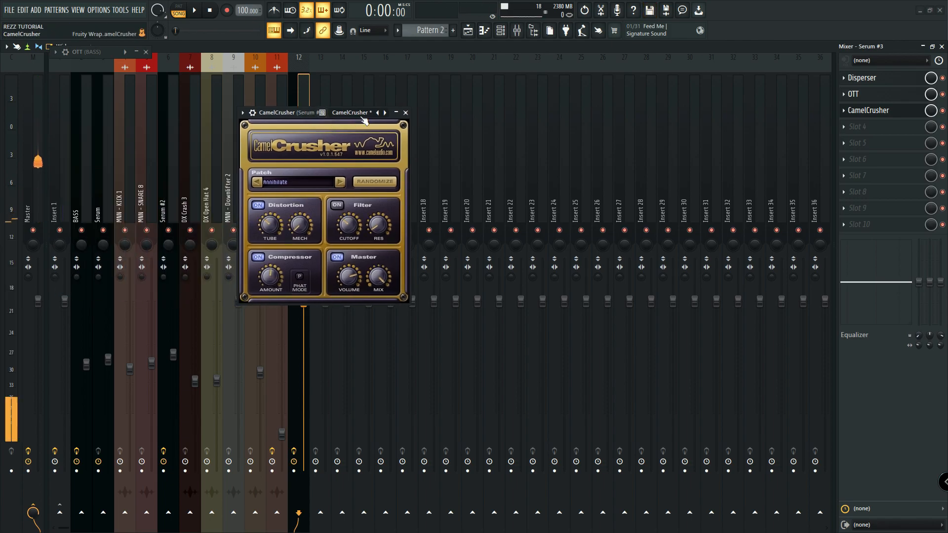
click(406, 112)
Reopen the Serum #3 synth from the channel rack and set oscillator A's octave to 0.
key(F6)
click(148, 288)
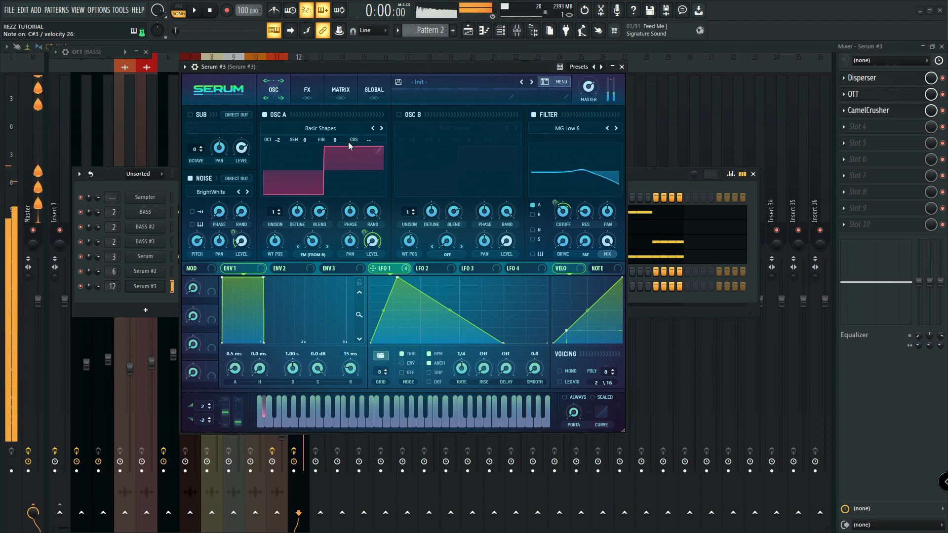
mouse_move(317, 241)
mouse_down()
mouse_move(319, 255)
mouse_move(327, 248)
mouse_up()
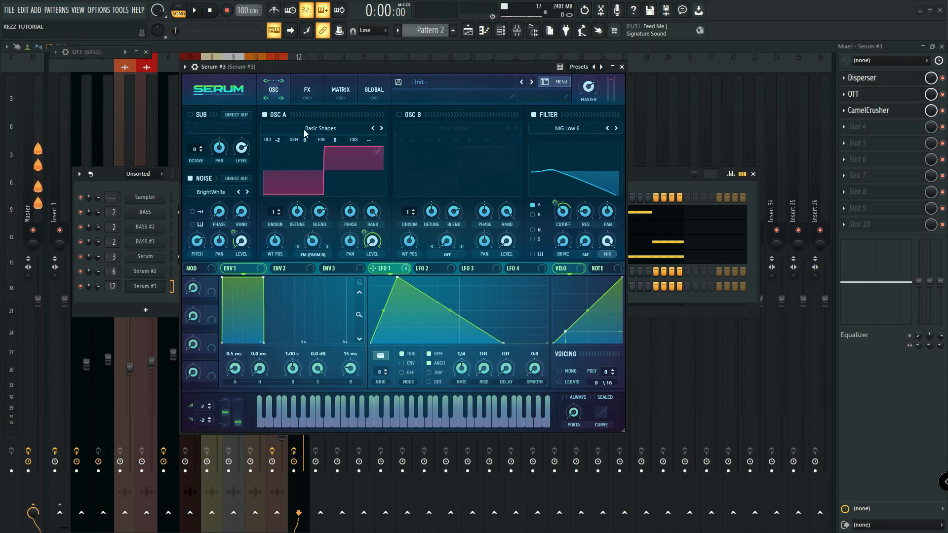
drag(277, 140, 292, 122)
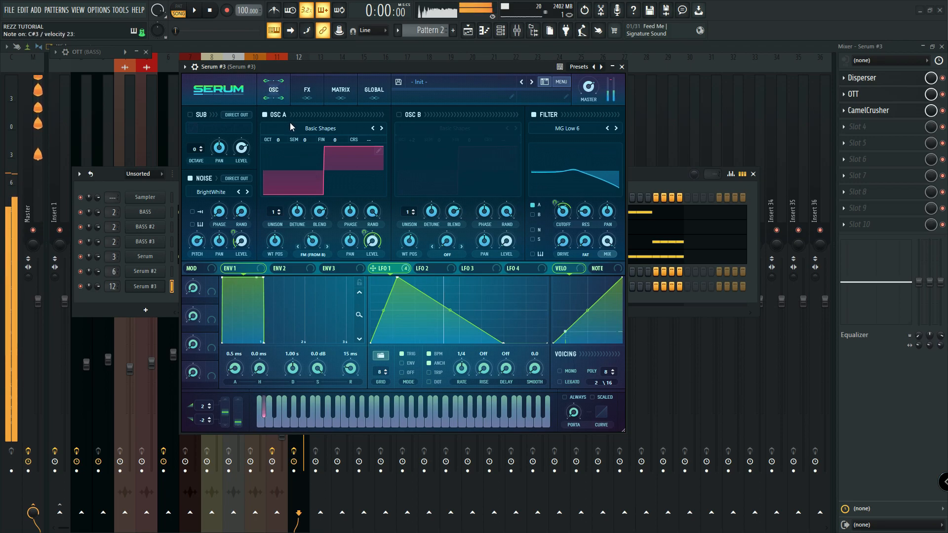
Enable Serum's FX equalizer, remove the modulation from its high-cut frequency, and modulate the low-cut frequency with LFO 1 instead.
click(307, 89)
click(194, 250)
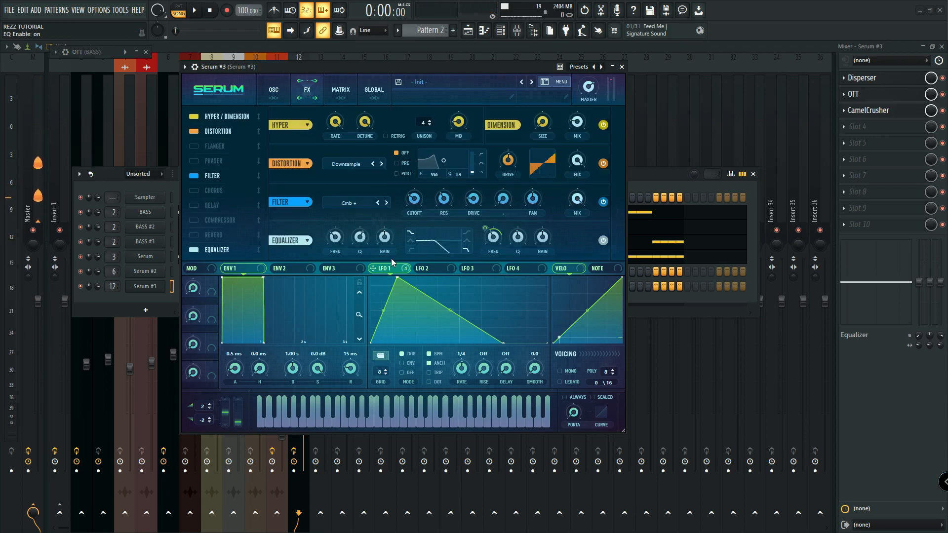
right_click(493, 240)
click(504, 267)
drag(493, 239, 532, 164)
drag(326, 229, 320, 250)
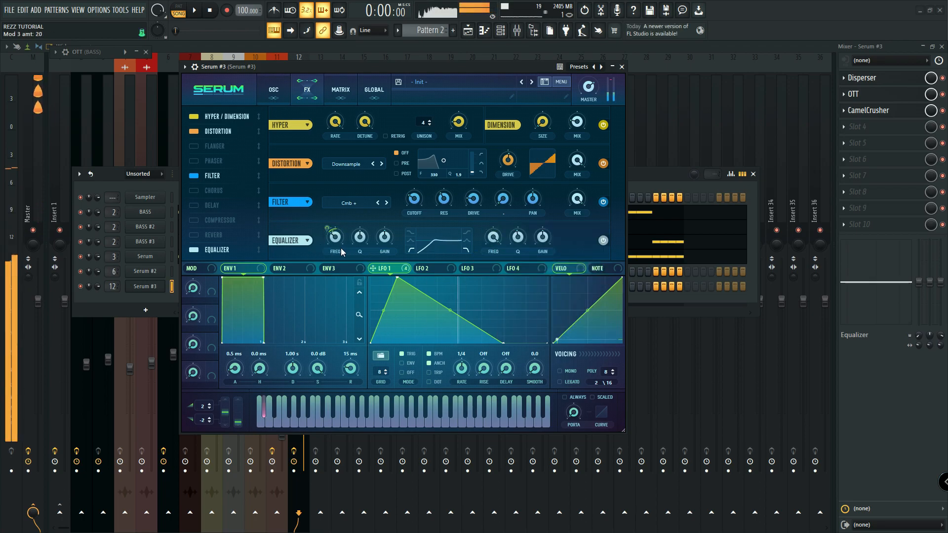
Enable the sub oscillator at octave -2 with direct output, and modulate its level and the distortion mix with LFO 1 at a 1/8 rate.
click(277, 93)
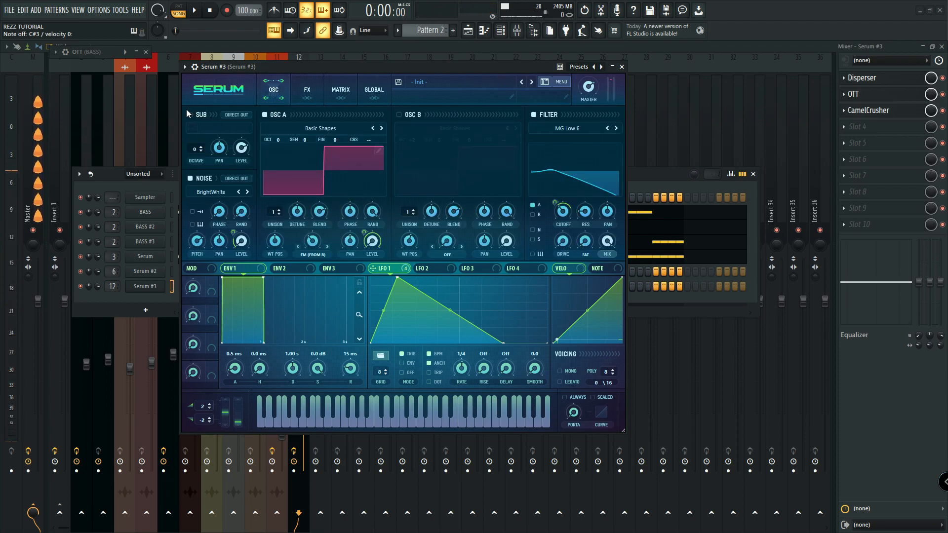
scroll(203, 152, down, 2)
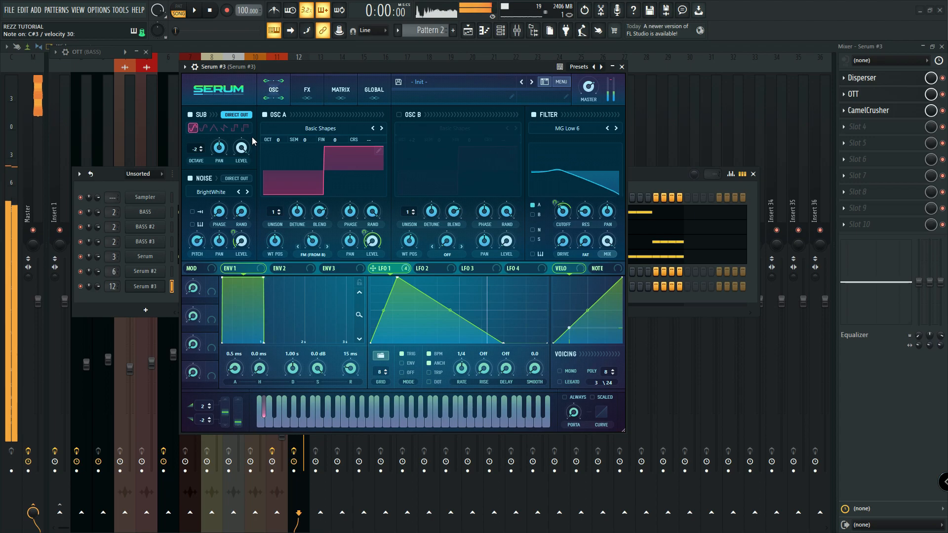
click(307, 90)
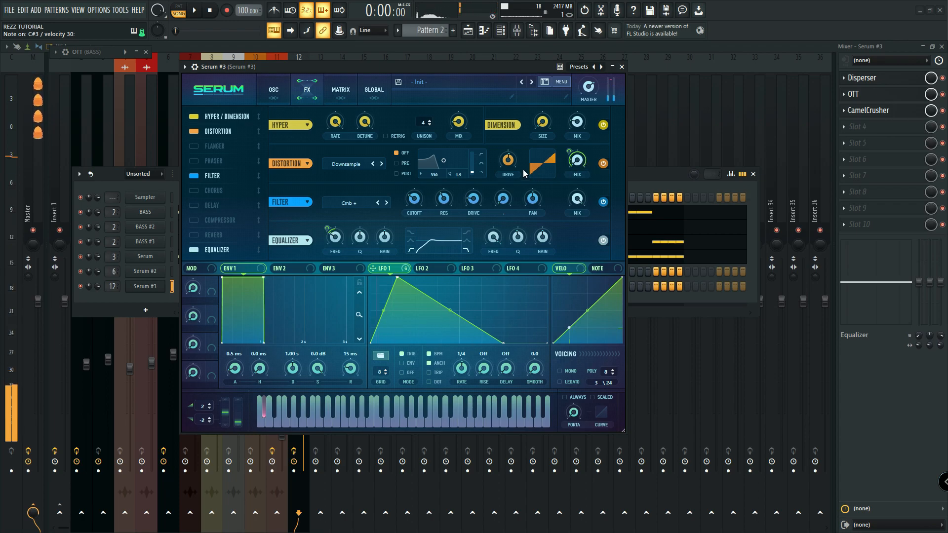
click(215, 219)
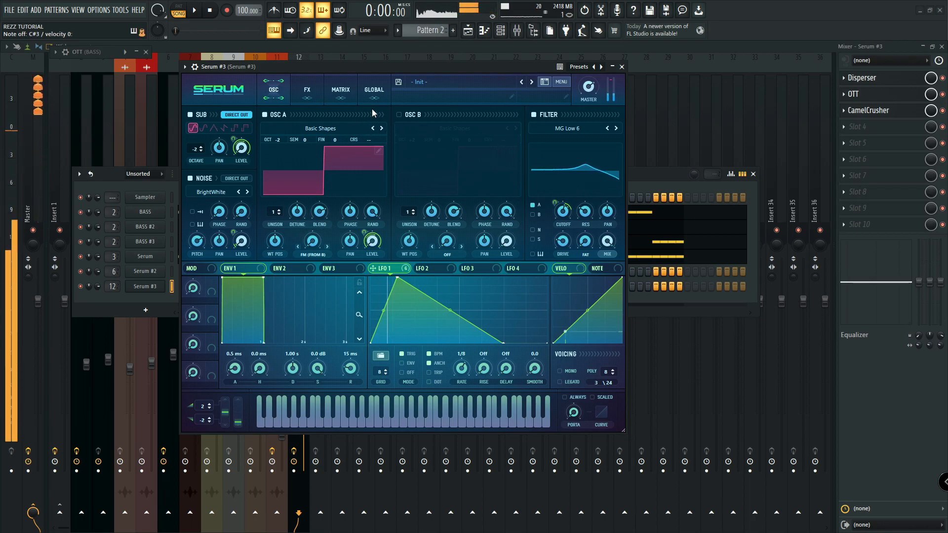
Create the new Pattern 6, open the Serum #3 piano roll in it, and close the Serum window.
click(453, 31)
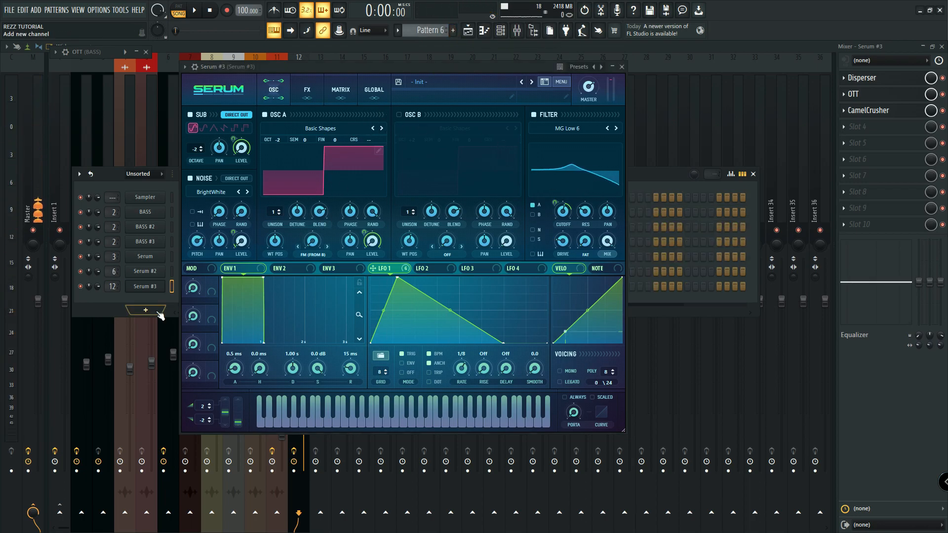
right_click(159, 285)
click(185, 287)
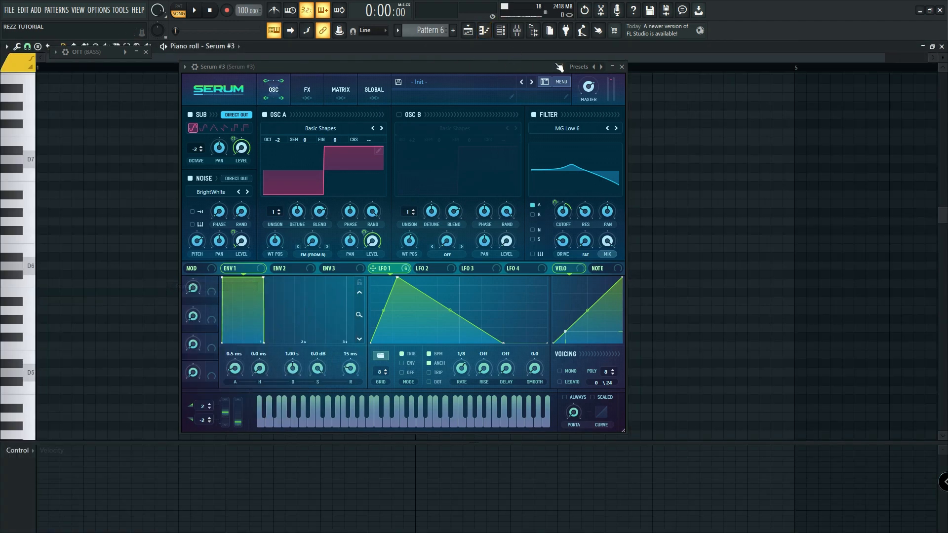
click(622, 66)
Draw half-bar D4 notes starting on beat 3 of bars 1 and 2, removing the trial note at the start.
click(49, 213)
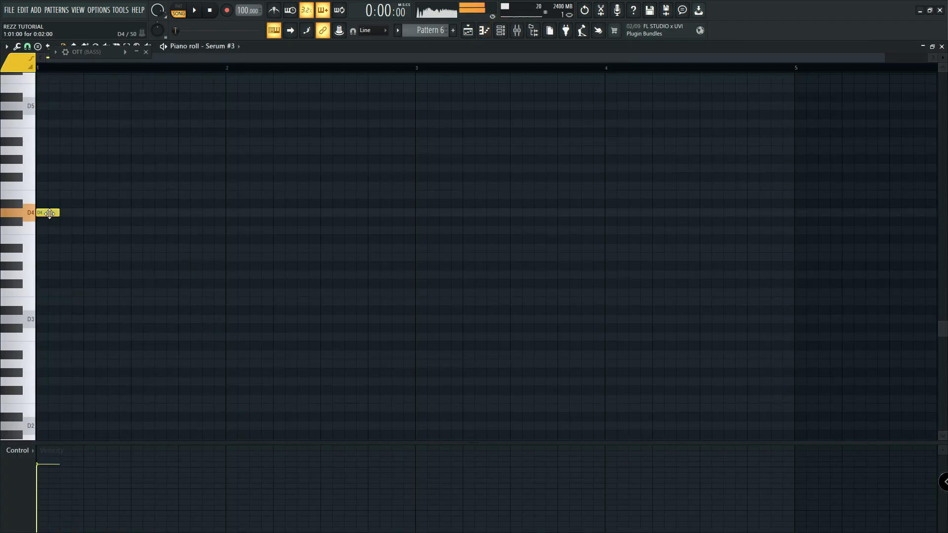
scroll(126, 241, up, 3)
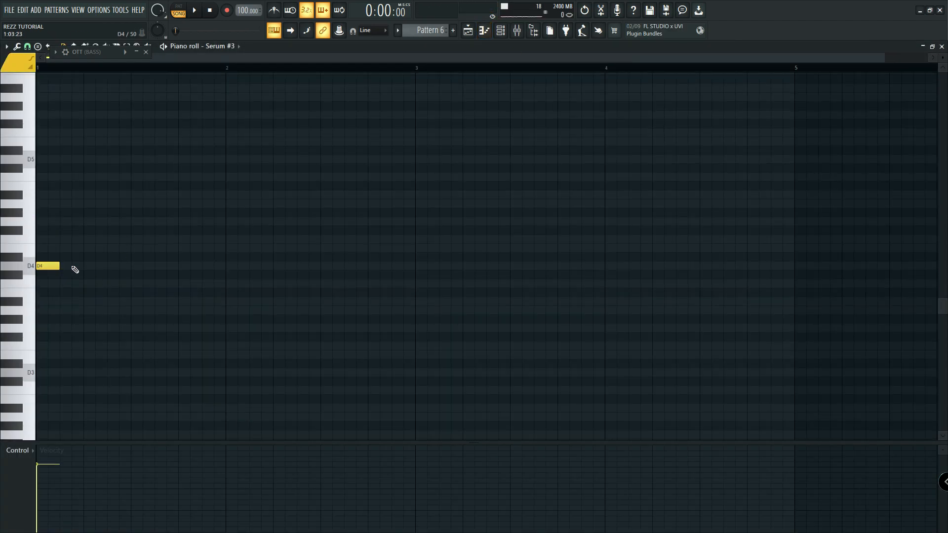
click(138, 266)
right_click(52, 266)
click(328, 265)
Place Pattern 6 on Track 5 of the playlist and play it with the drums.
key(space)
key(F5)
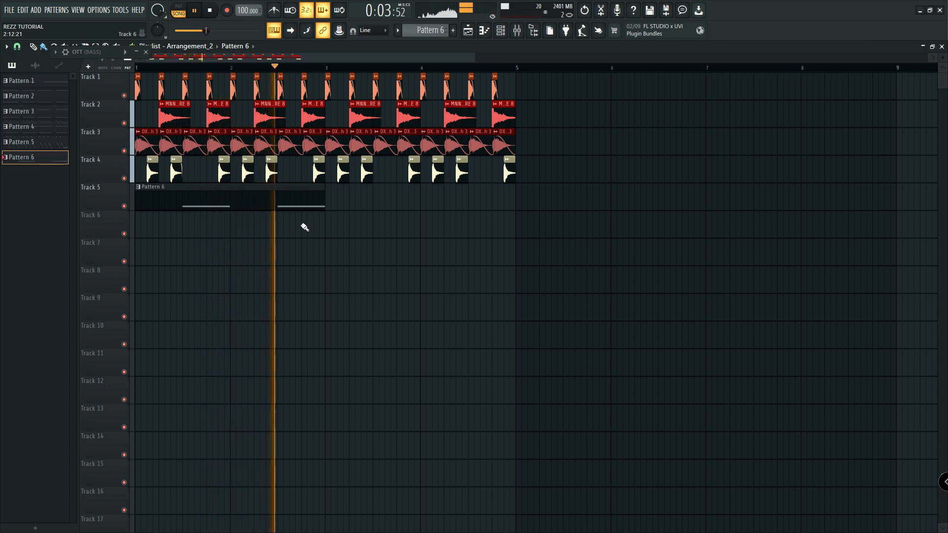
key(space)
Move the starts of both D4 notes back to beat 2, and repeat the phrase in bars 3 and 4 with a shorter last note.
key(F7)
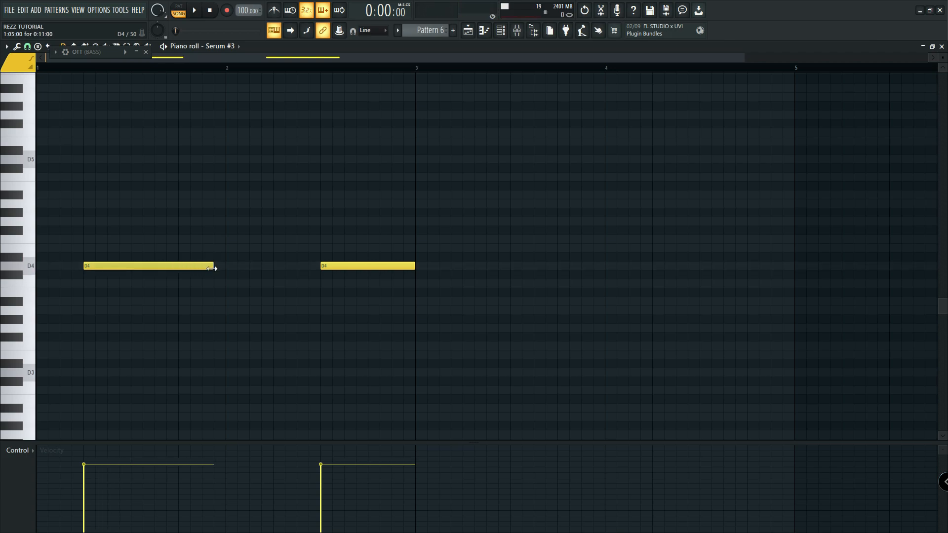
drag(322, 267, 305, 264)
key(F5)
Play the arrangement from the start to hear the bass with the drums, and stop playback.
key(space)
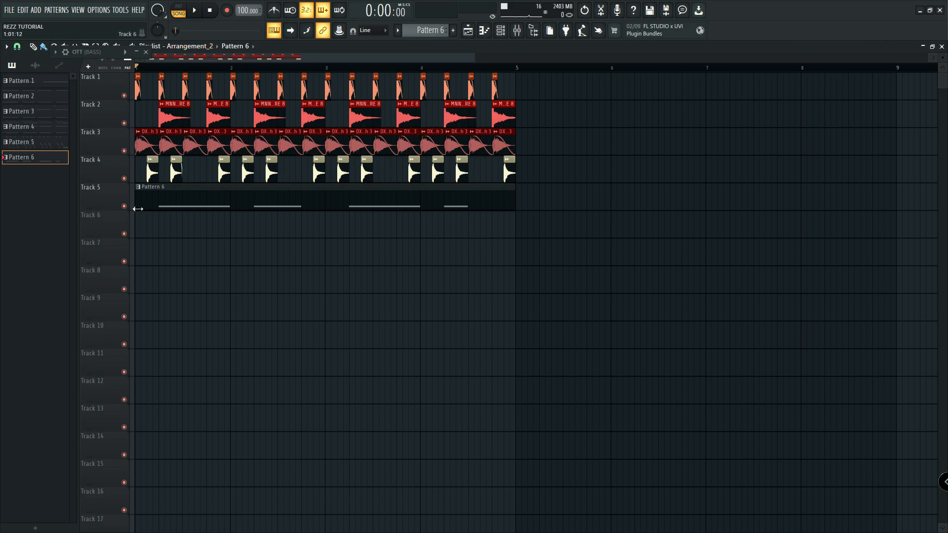
click(196, 10)
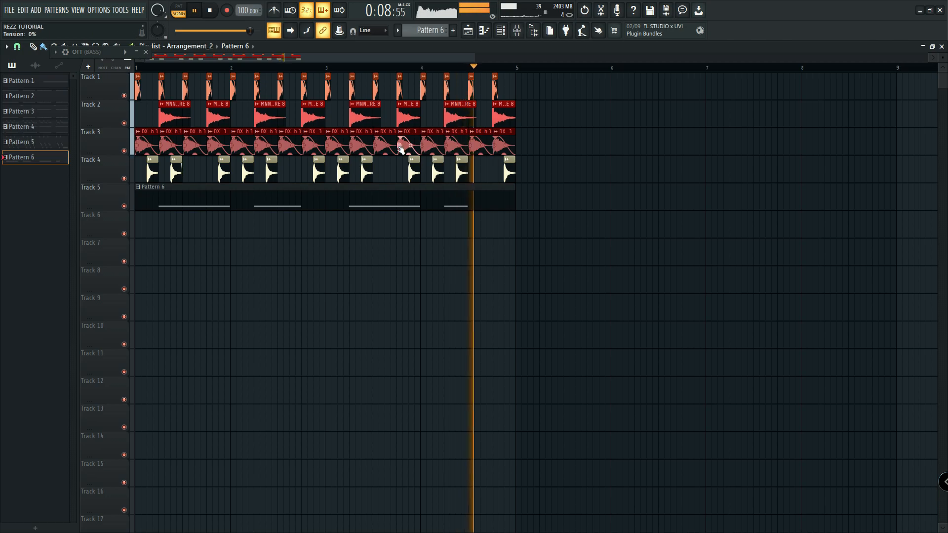
click(210, 11)
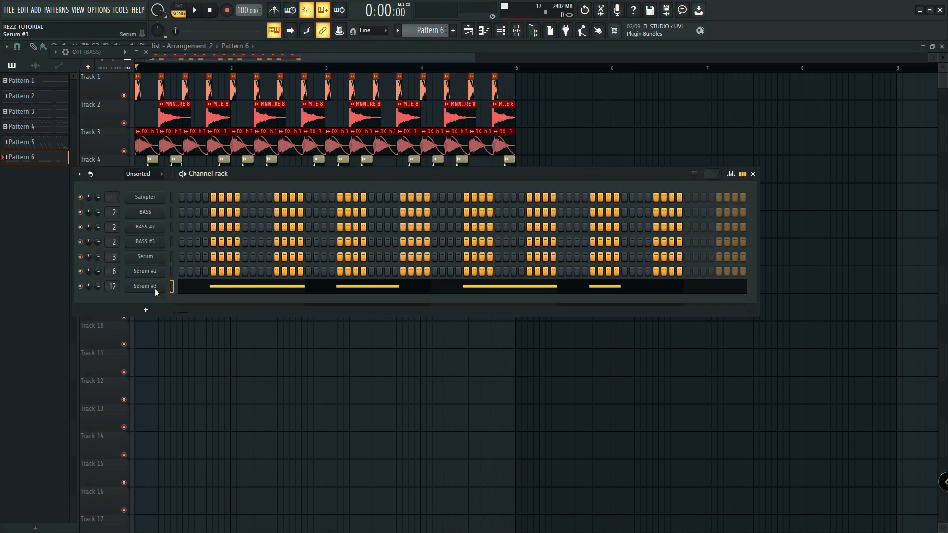
Clone the Serum #3 channel and add one-beat D4 notes at the start of bars 1 and 3 in the clone's piano roll.
right_click(155, 289)
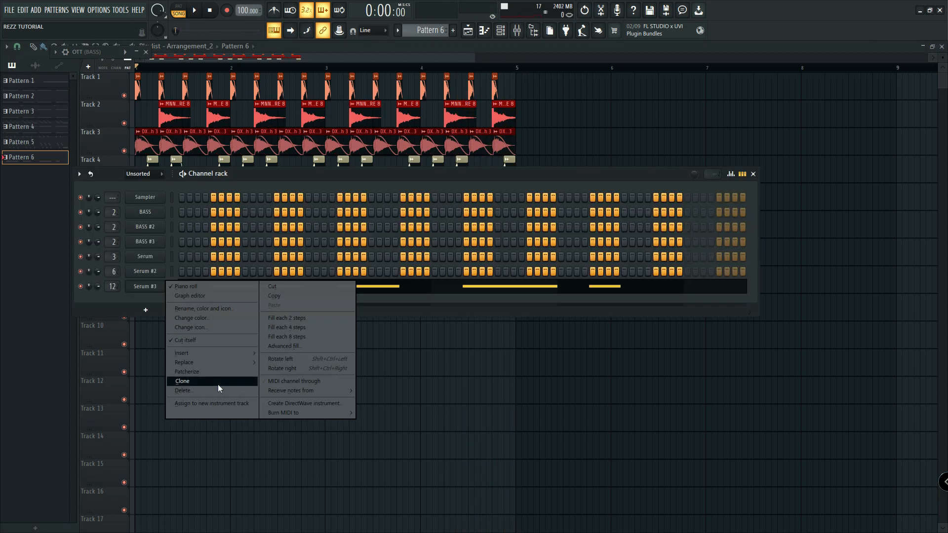
click(212, 381)
right_click(147, 302)
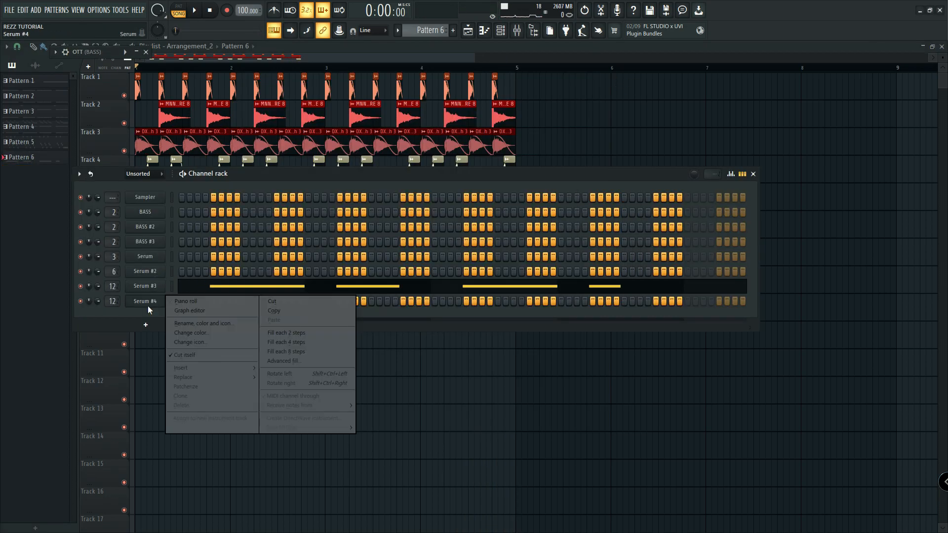
click(174, 302)
click(57, 267)
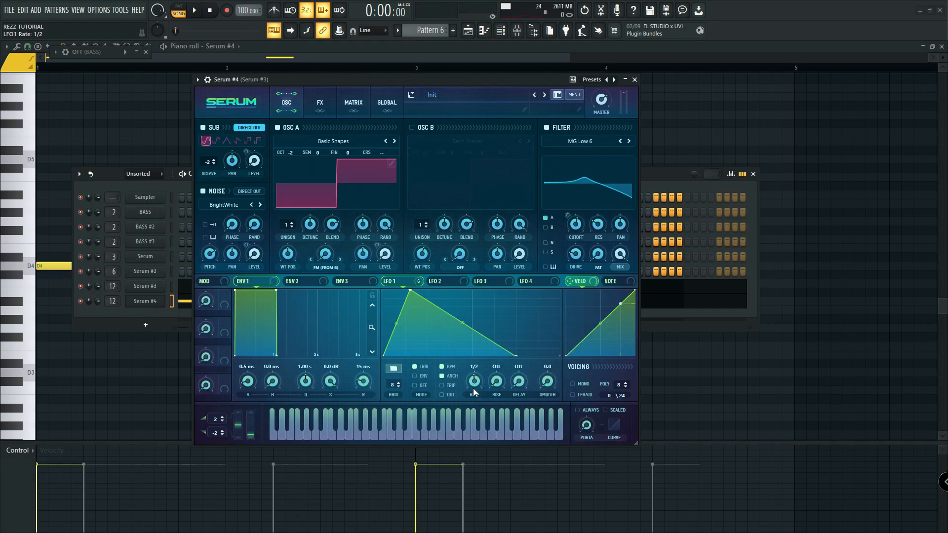
Set Serum #4's LFO 1 rate to 1/4, shift its peak later in the cycle, and play the pattern.
key(space)
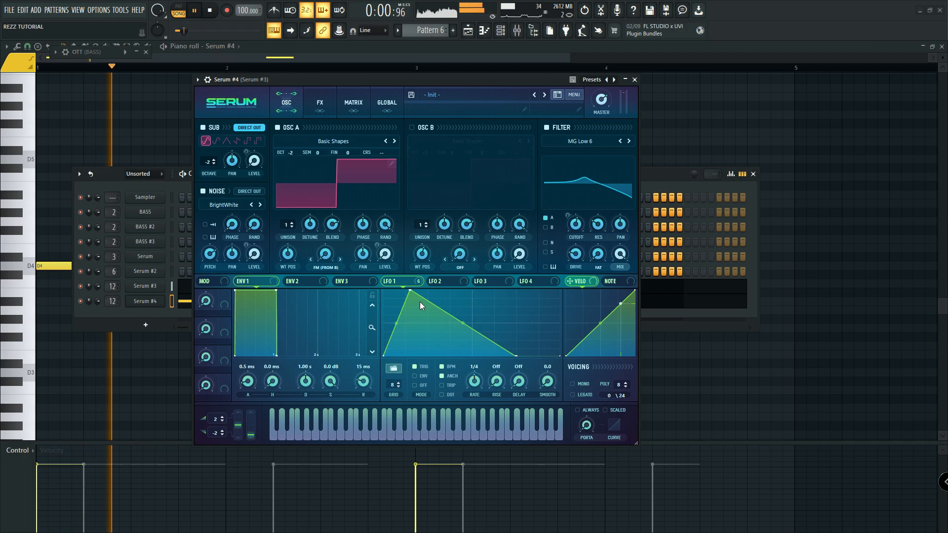
drag(411, 290, 436, 291)
key(space)
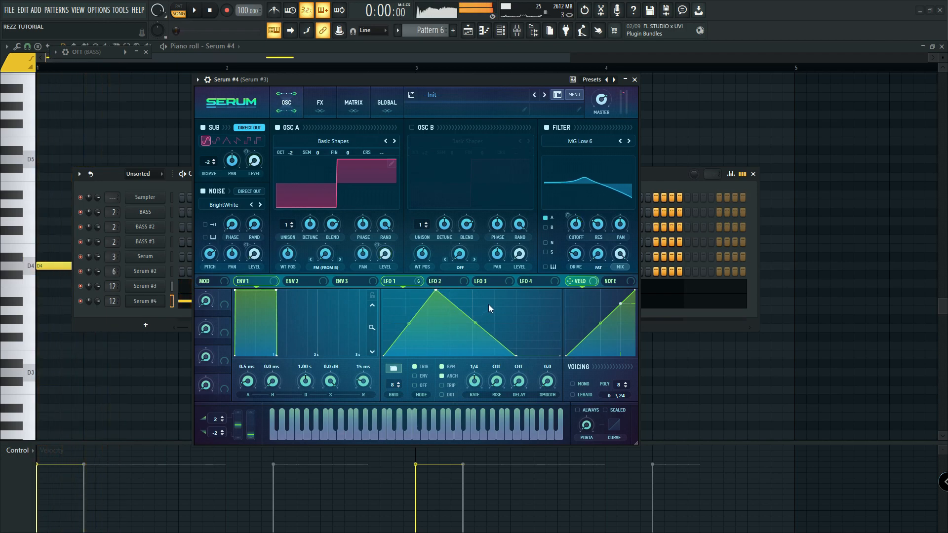
key(space)
Replace LFO 1 on Serum #4's oscillator A level with a trapezoid-shaped LFO 2 at a 1/4 rate, and play the pattern.
click(435, 282)
right_click(385, 254)
click(404, 282)
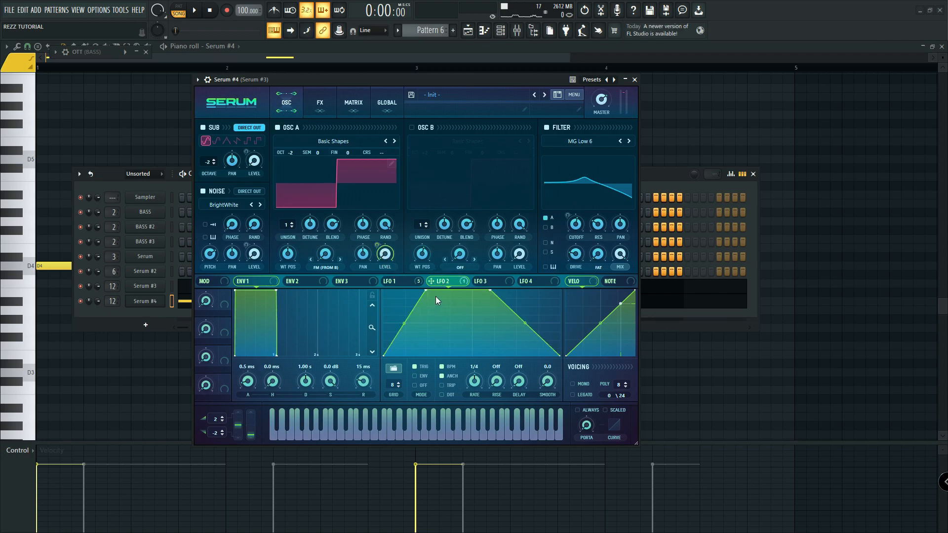
key(space)
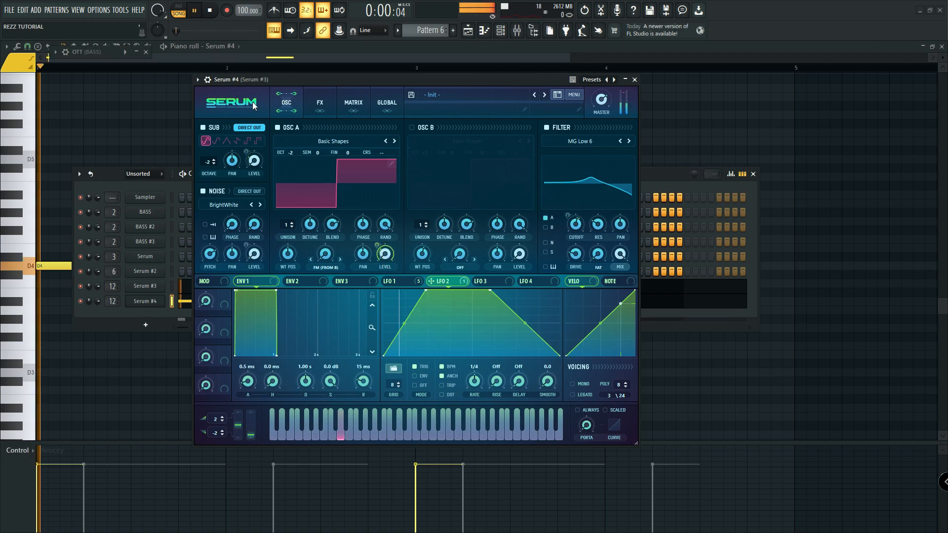
Enable the multiband compressor in Serum #4's effects and set the FX filter resonance to 0%.
click(410, 284)
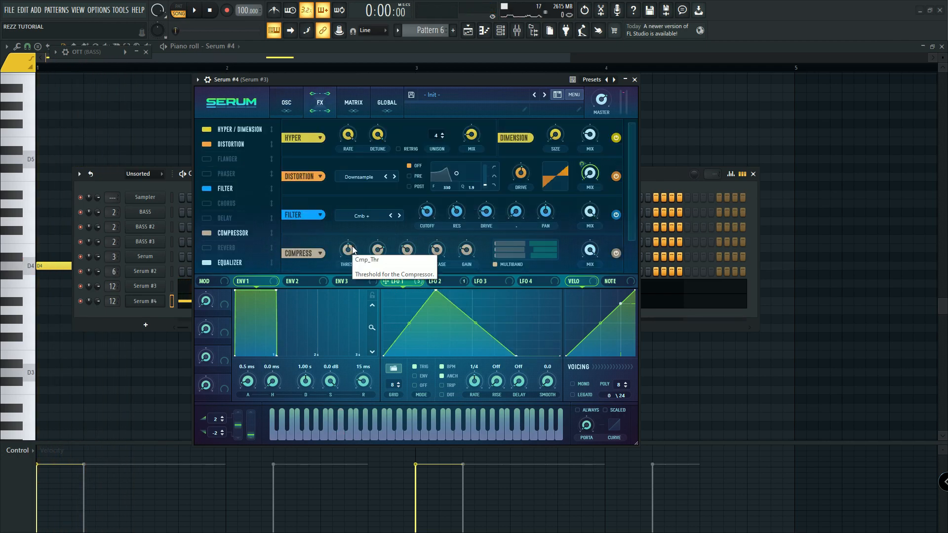
key(space)
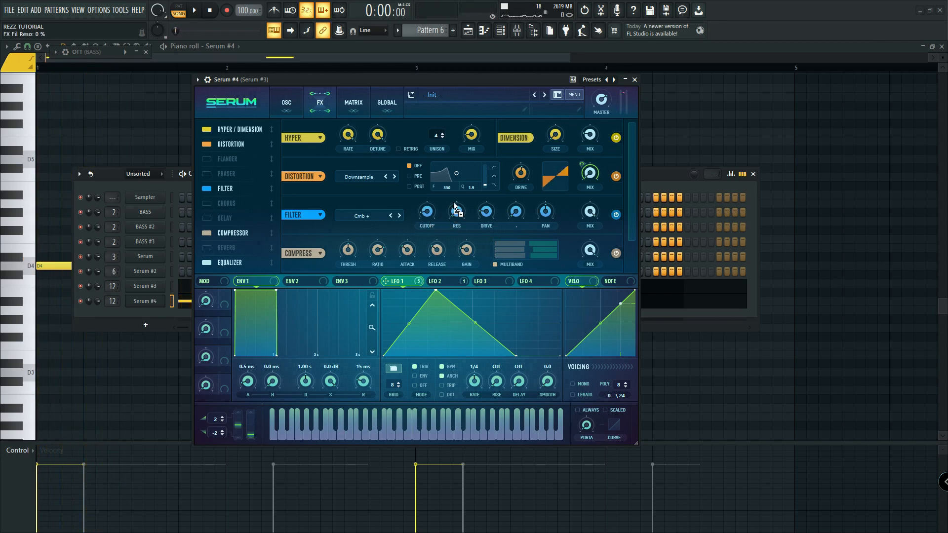
Clone the bass as Serum #5, make it mono legato with a 205 ms decay, and add eight short notes across the second half of bar 4.
key(space)
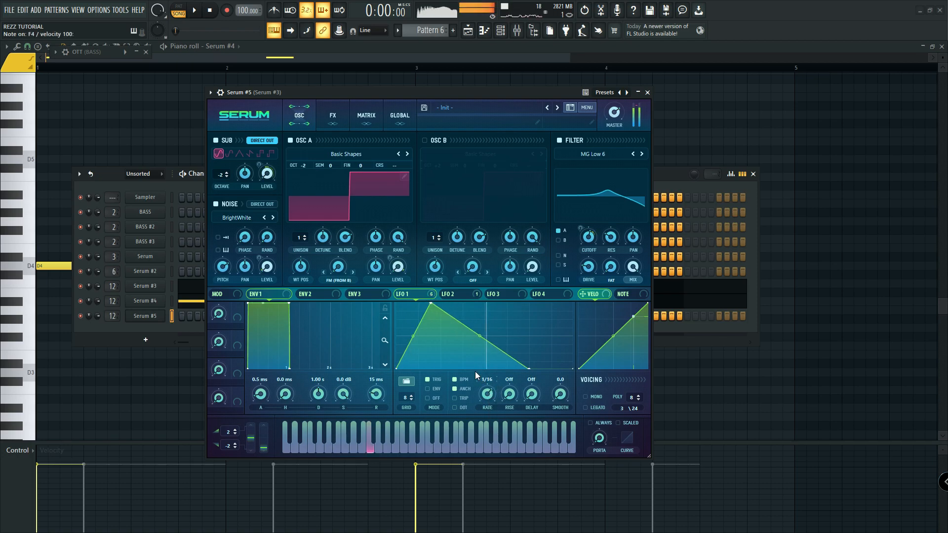
click(585, 397)
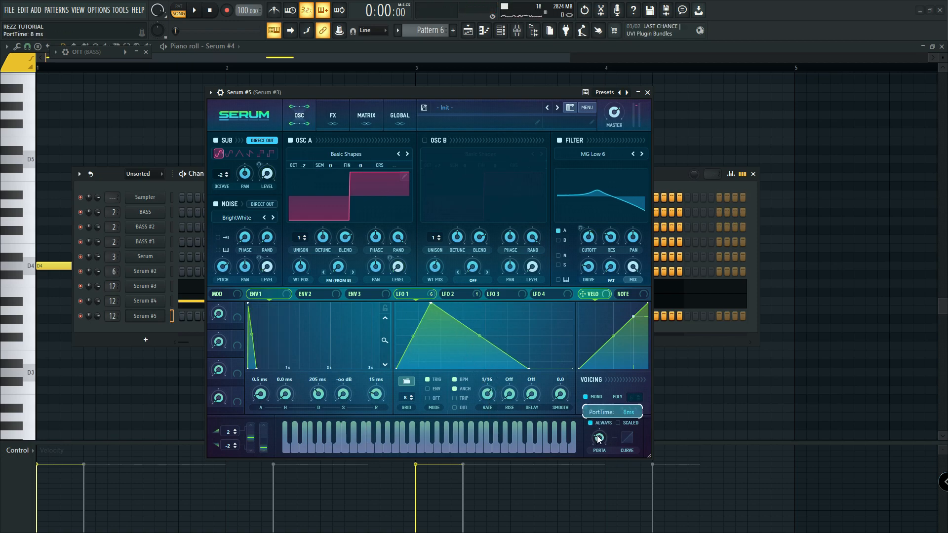
right_click(185, 310)
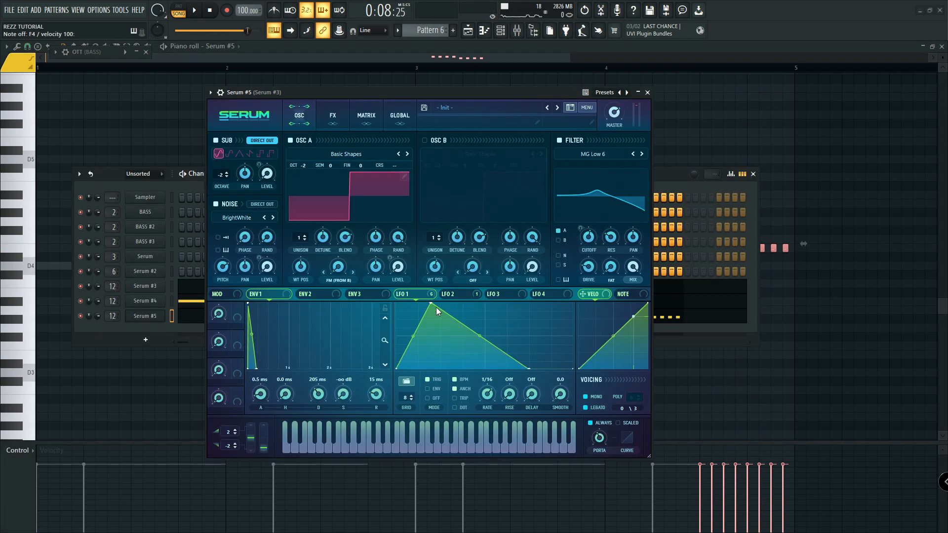
Modulate Serum #5's oscillator A level with LFO 2, give it a fast rise, earlier fall and 1/16 rate, and play the pattern.
drag(435, 306, 407, 285)
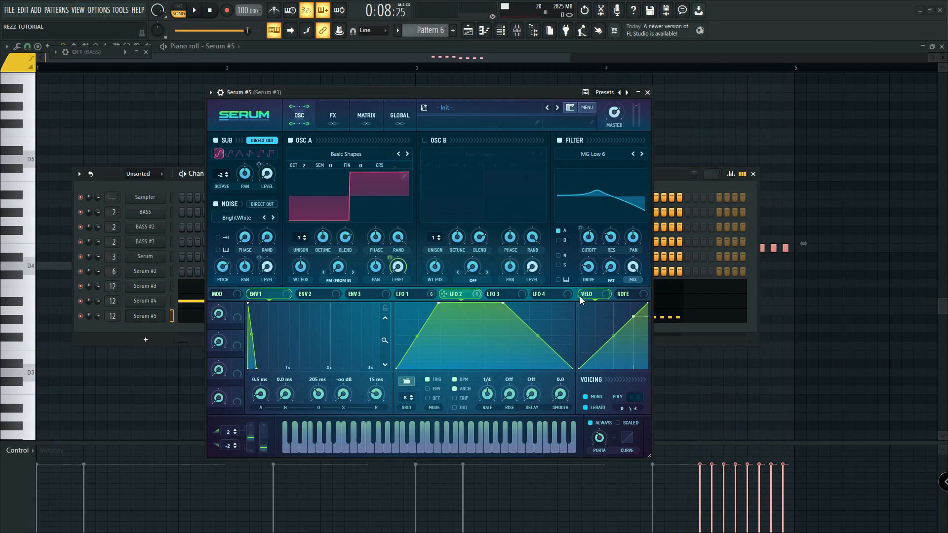
drag(436, 306, 403, 292)
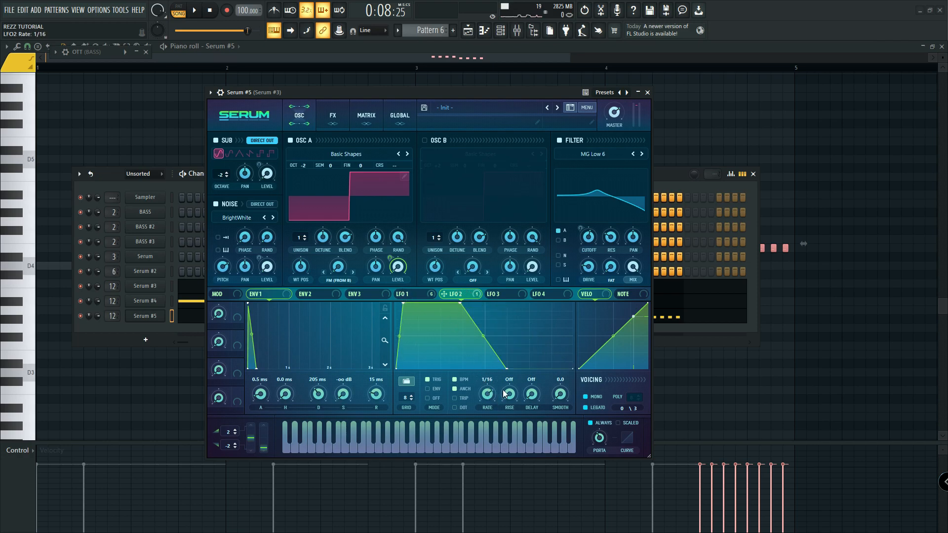
key(space)
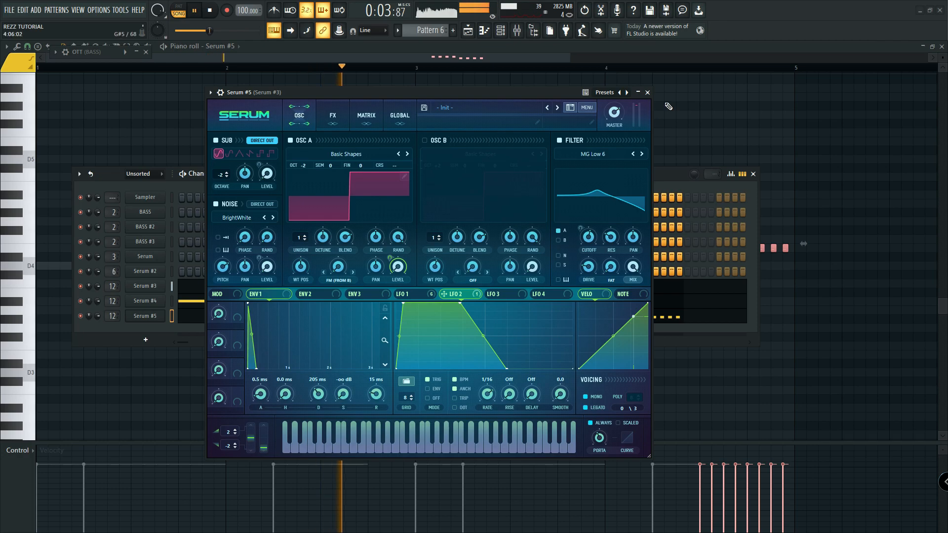
Stop playback and route the Serum #3 mixer track into Insert 1.
click(647, 93)
click(754, 173)
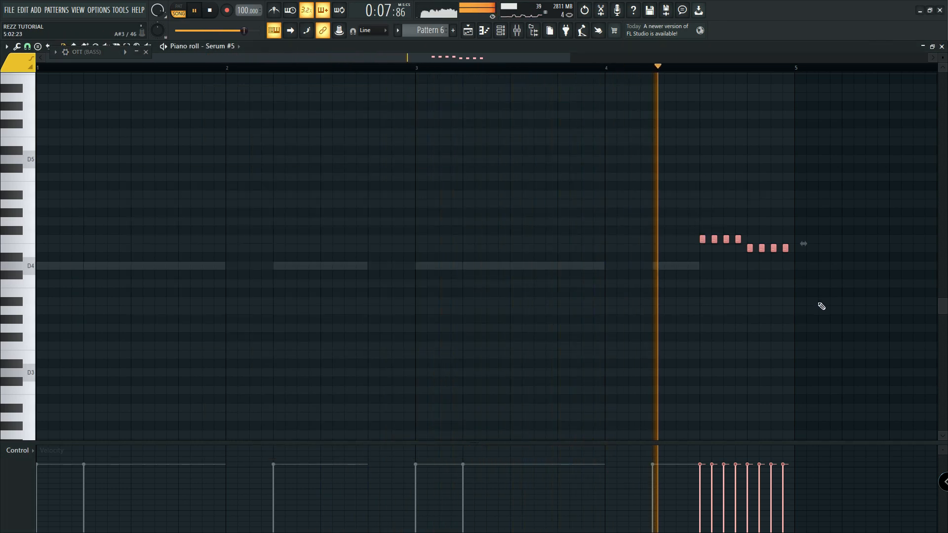
key(F9)
key(space)
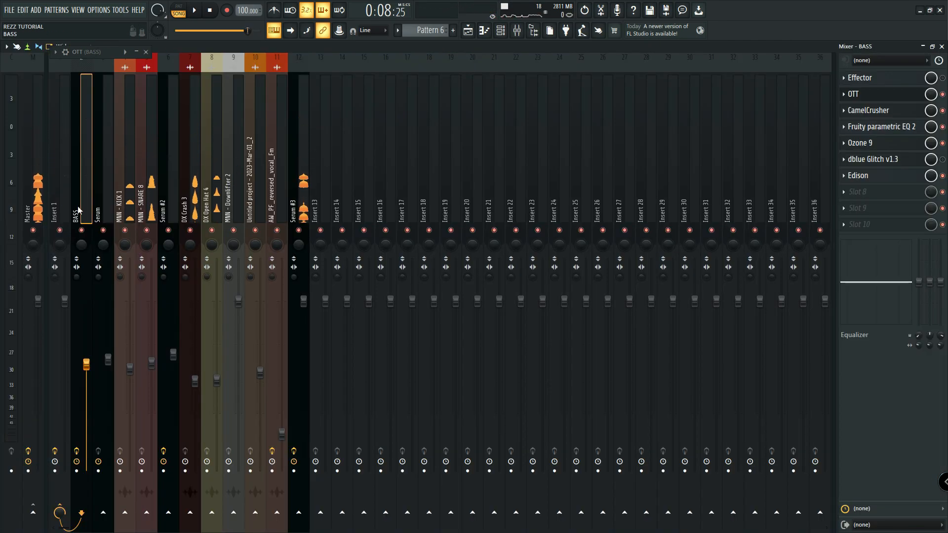
click(61, 198)
click(299, 189)
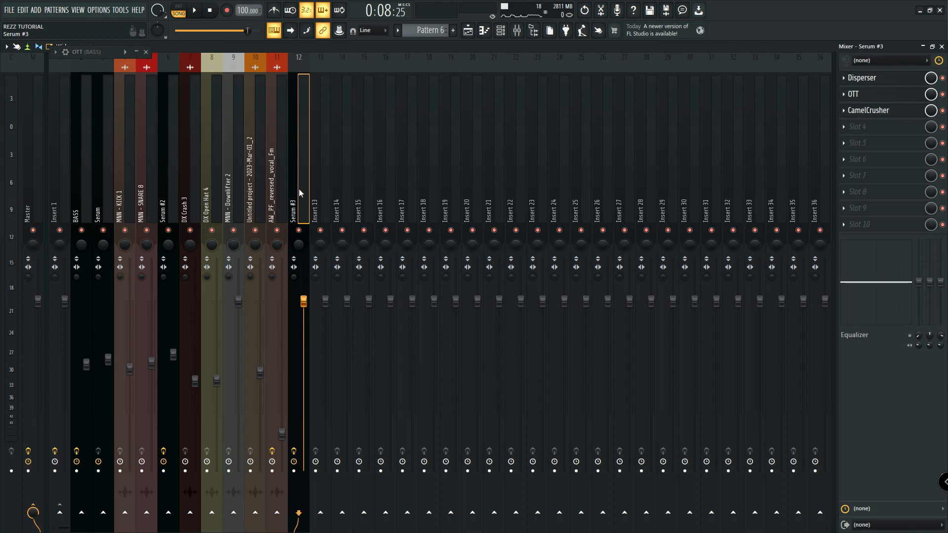
right_click(58, 507)
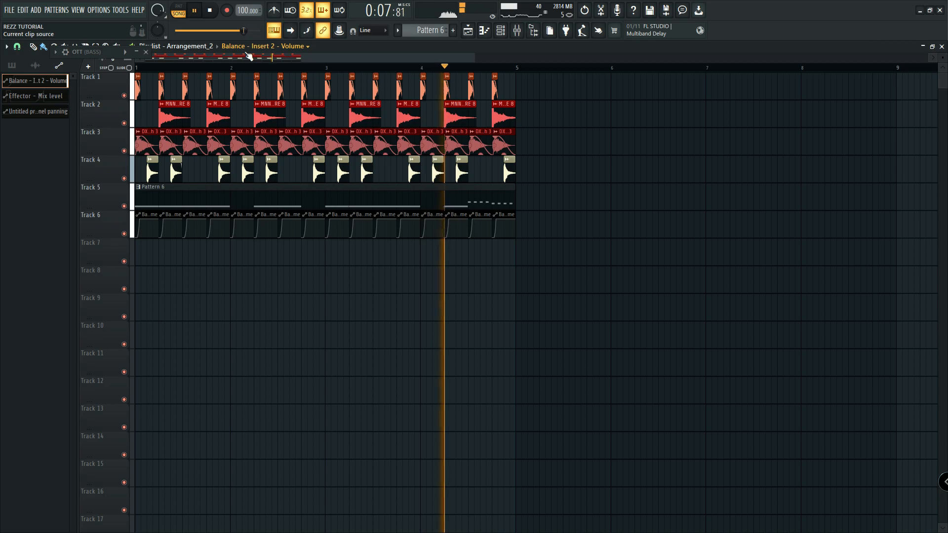
Open Serum #4 from the unsorted channels and turn oscillator A's wavetable position to a saw shape.
key(space)
key(F6)
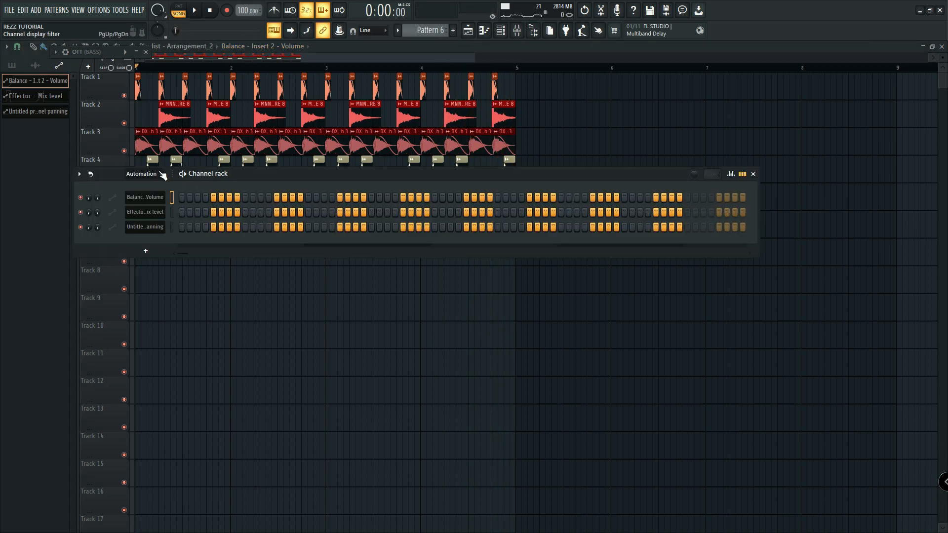
key(F6)
key(F7)
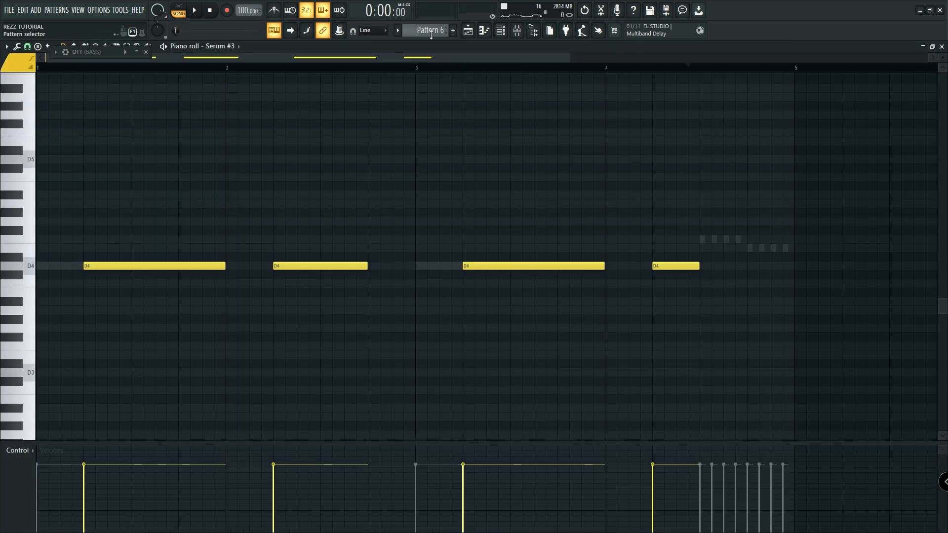
click(501, 31)
click(144, 300)
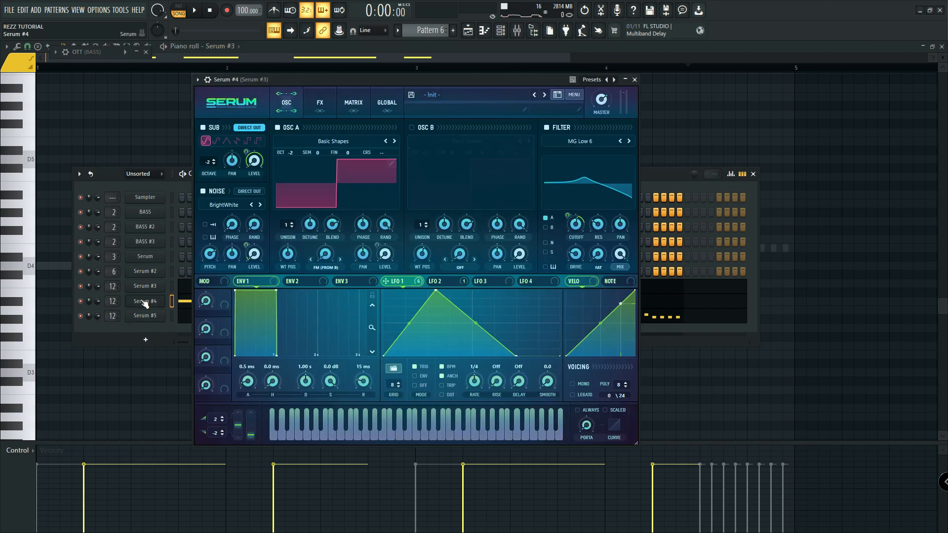
key(space)
key(space)
drag(289, 255, 288, 267)
Reshape Serum #4's LFO 1 into a ramp rising across the full cycle while the song plays, and check LFO 2.
key(space)
drag(436, 291, 550, 294)
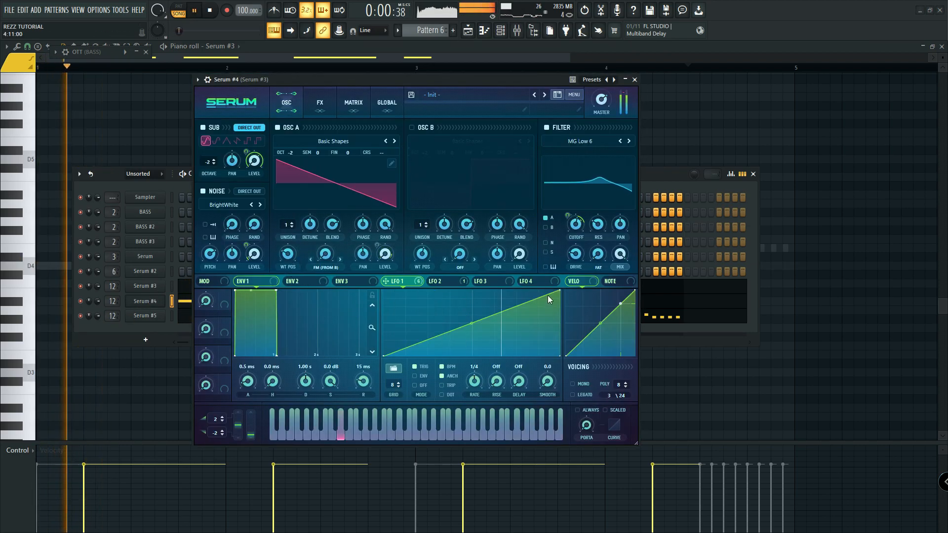
click(442, 281)
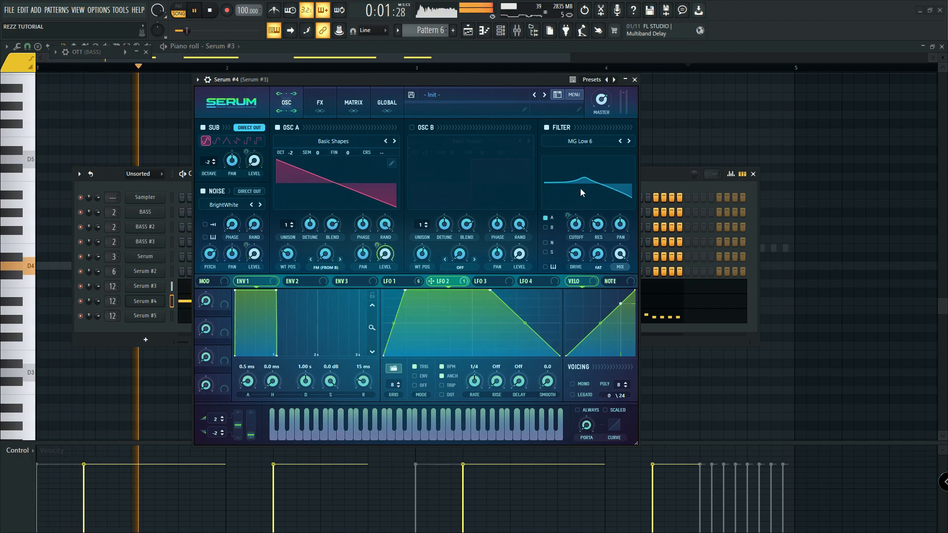
click(635, 79)
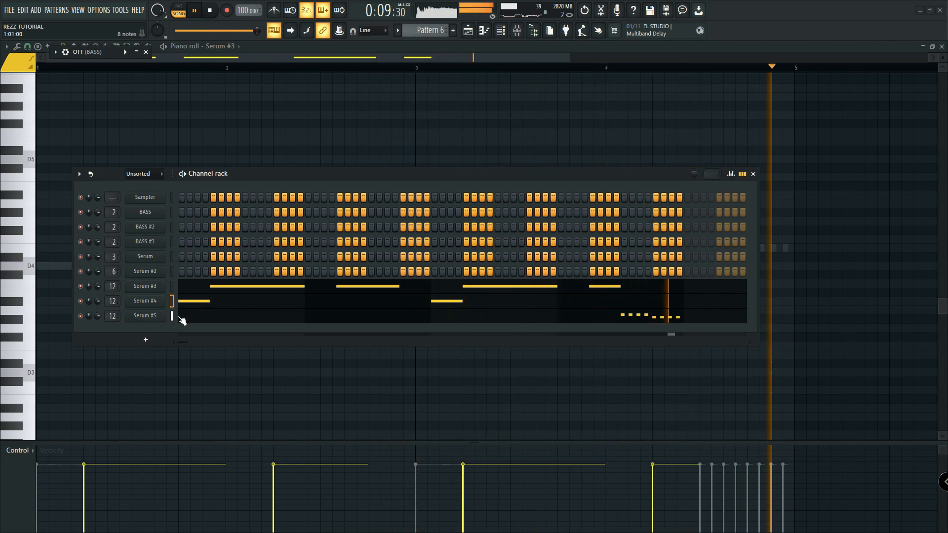
Clone Serum #5 as Serum #6 and add short D4 pairs early and late in bar 2, plus D5 and D4 early in bar 4.
key(space)
right_click(163, 316)
click(183, 411)
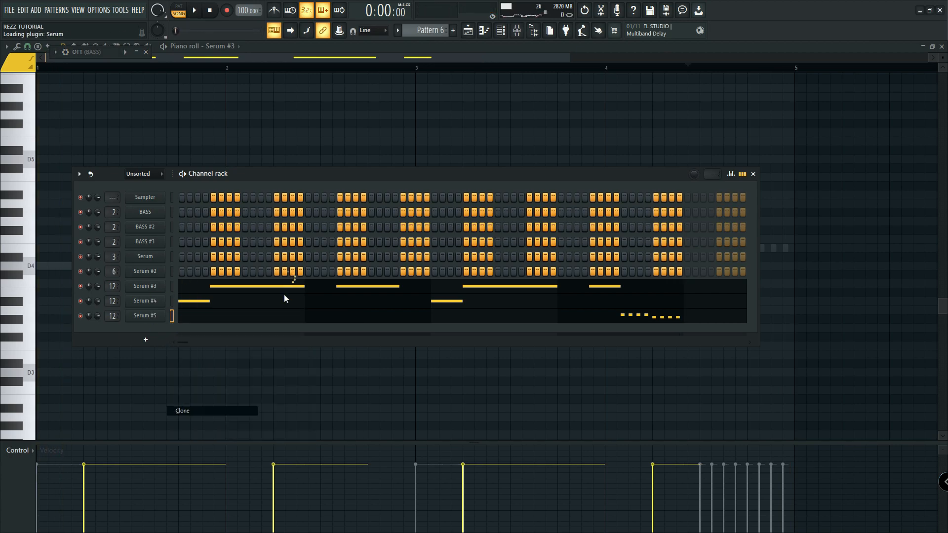
right_click(164, 326)
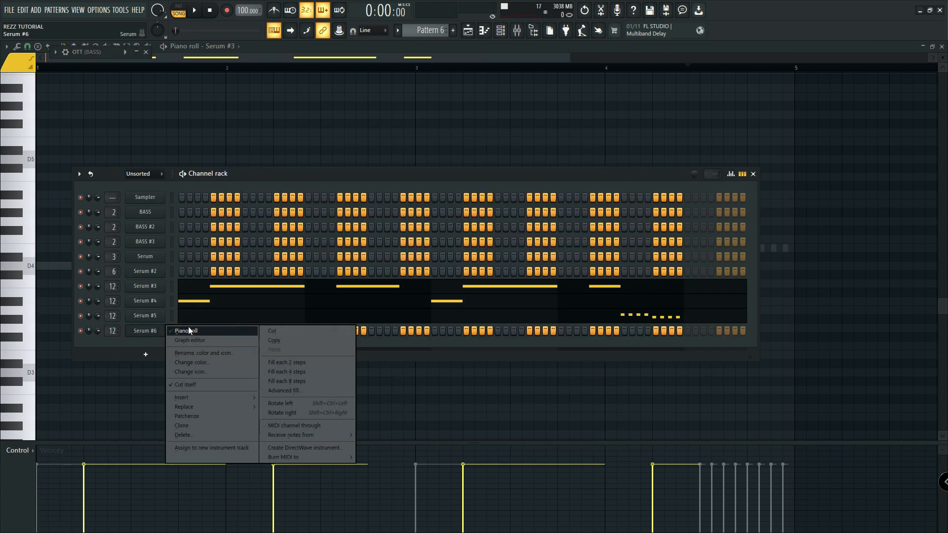
click(189, 329)
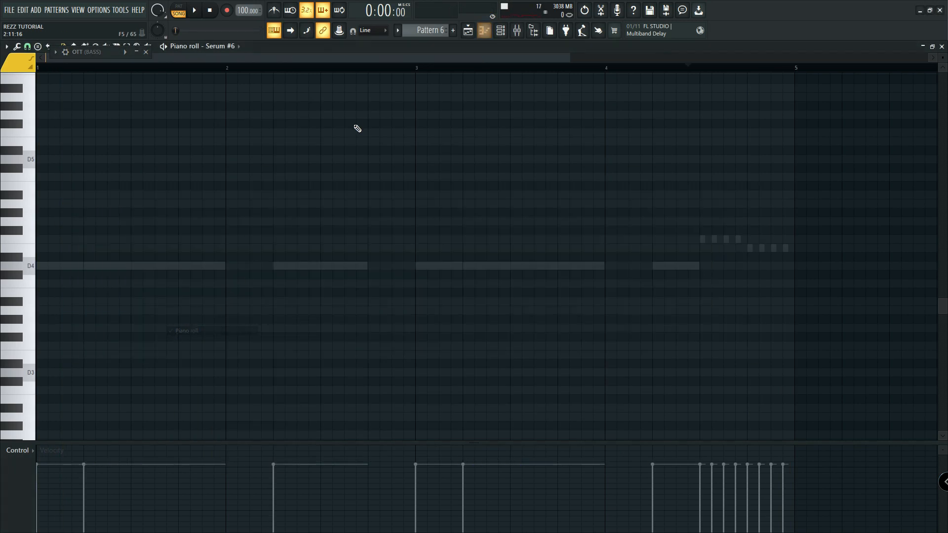
click(194, 11)
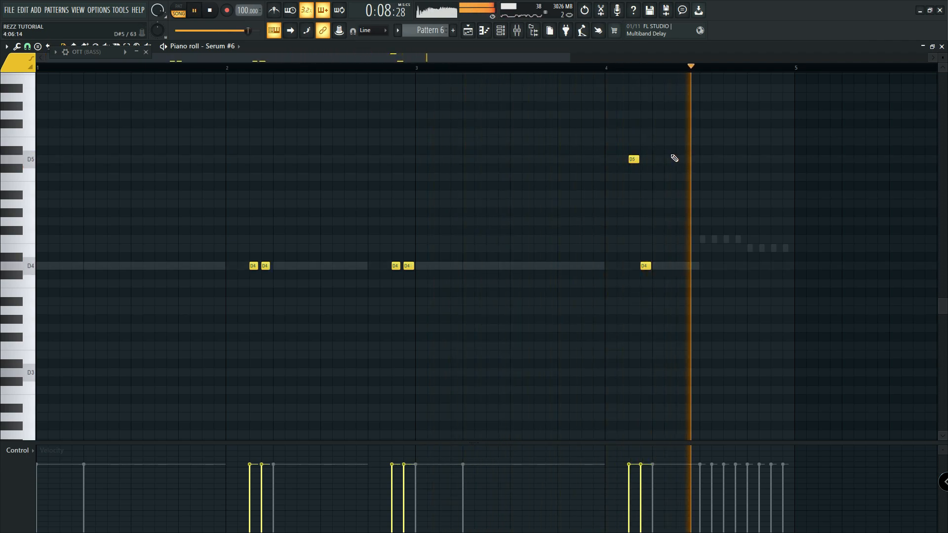
Stop playback and delete Serum #6's two short D4 notes at the end of bar 2.
key(space)
right_click(408, 266)
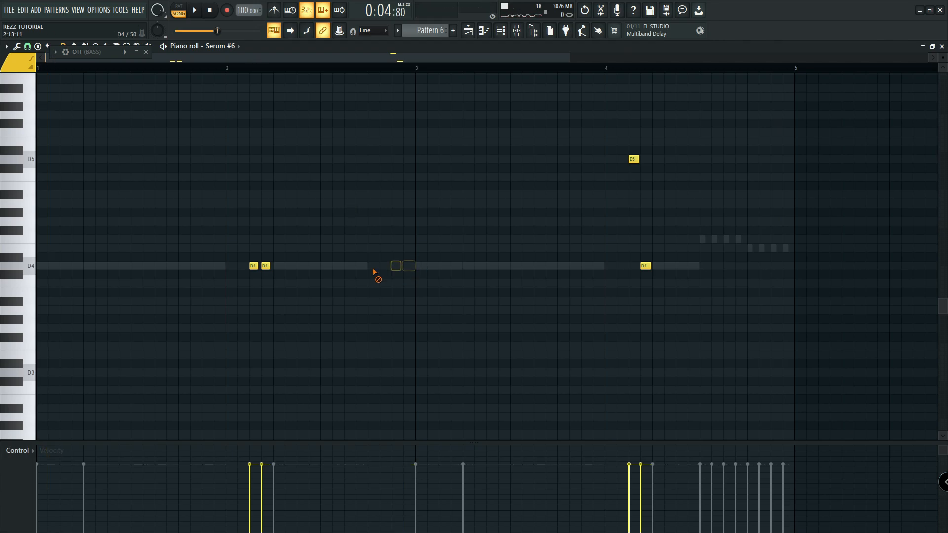
drag(370, 267, 374, 270)
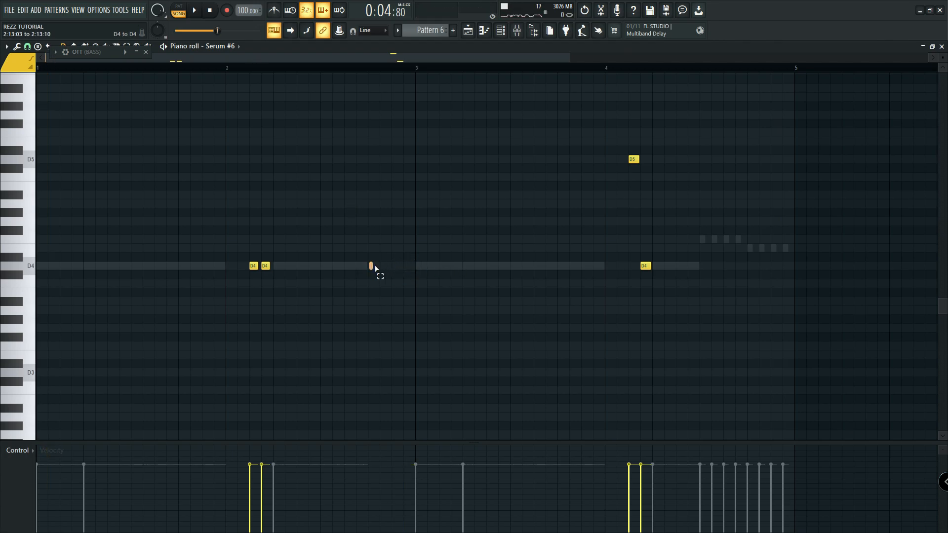
Clone Serum #6 as Serum #7 and reshape its LFO 1 into a straight ramp falling across the full cycle.
key(F6)
right_click(165, 328)
click(188, 425)
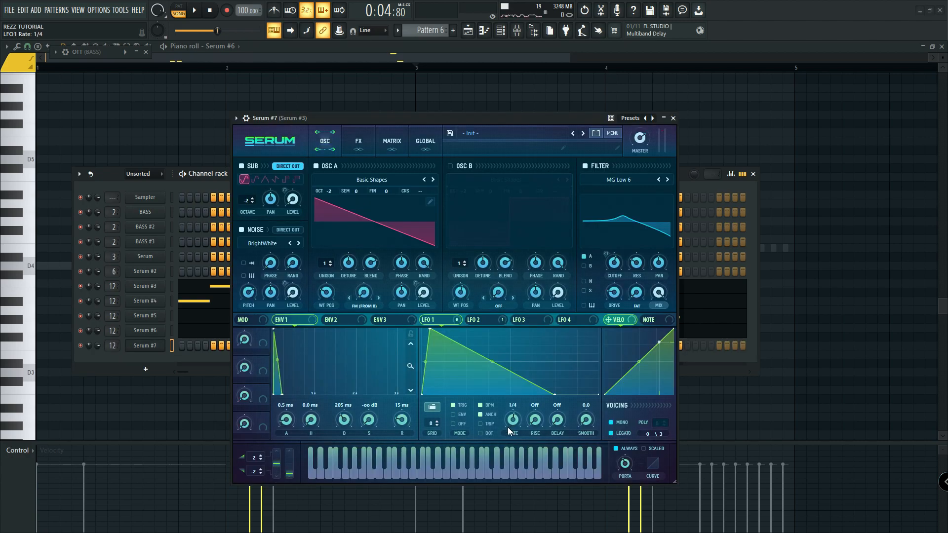
drag(430, 329, 415, 331)
drag(555, 393, 599, 395)
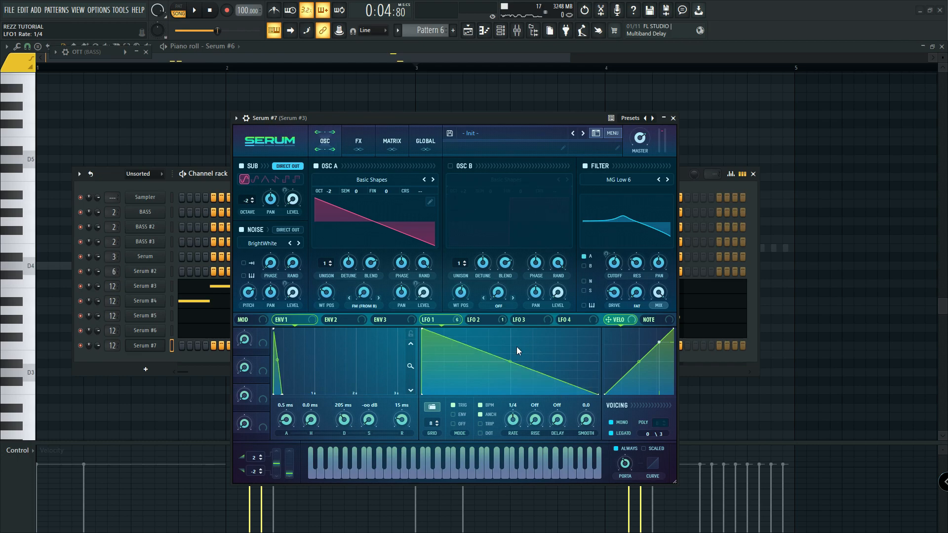
Remove the extra low point from Serum #7's LFO 2 and extend its plateau almost to the end of the cycle.
click(483, 321)
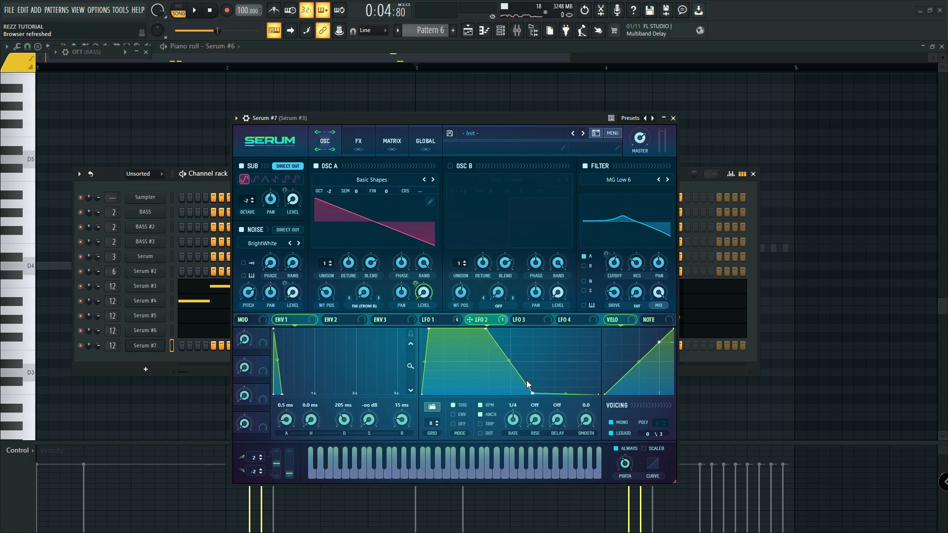
double_click(532, 394)
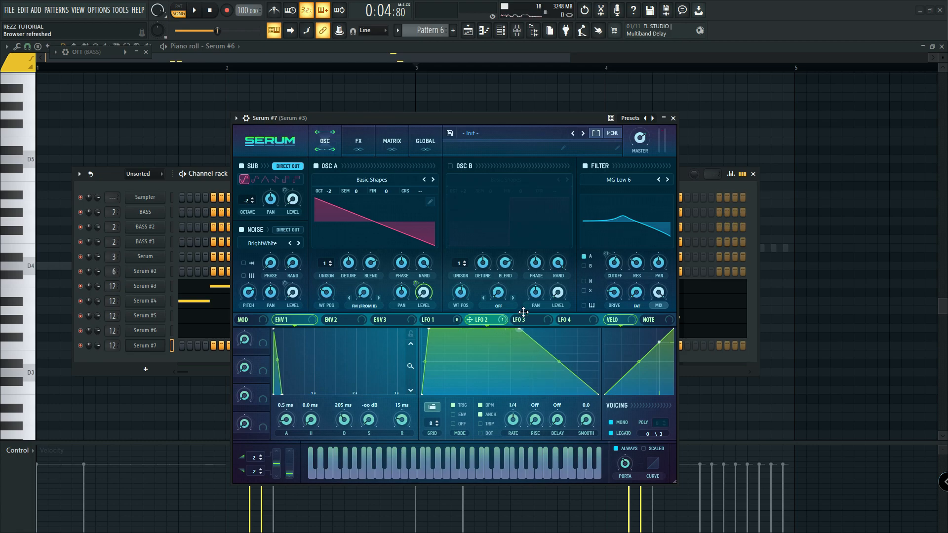
drag(519, 314, 581, 302)
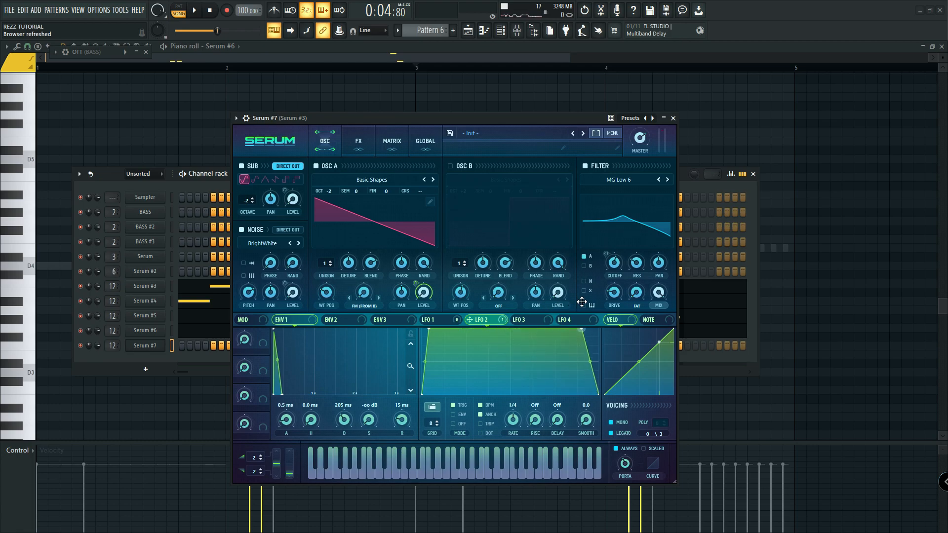
click(428, 320)
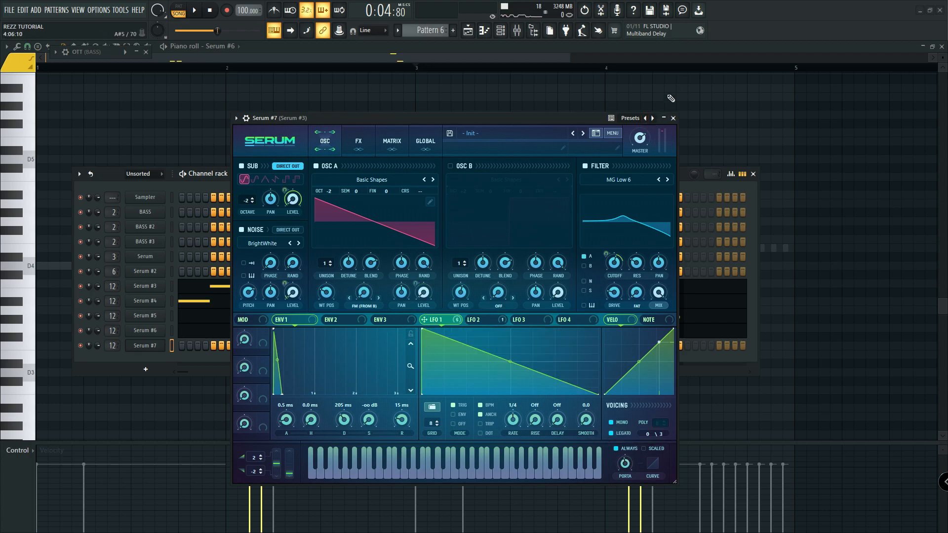
Add a one-beat F5 and a half-beat D4 to Serum #7, both ending with bar 2, and play them.
click(674, 118)
right_click(148, 346)
click(215, 347)
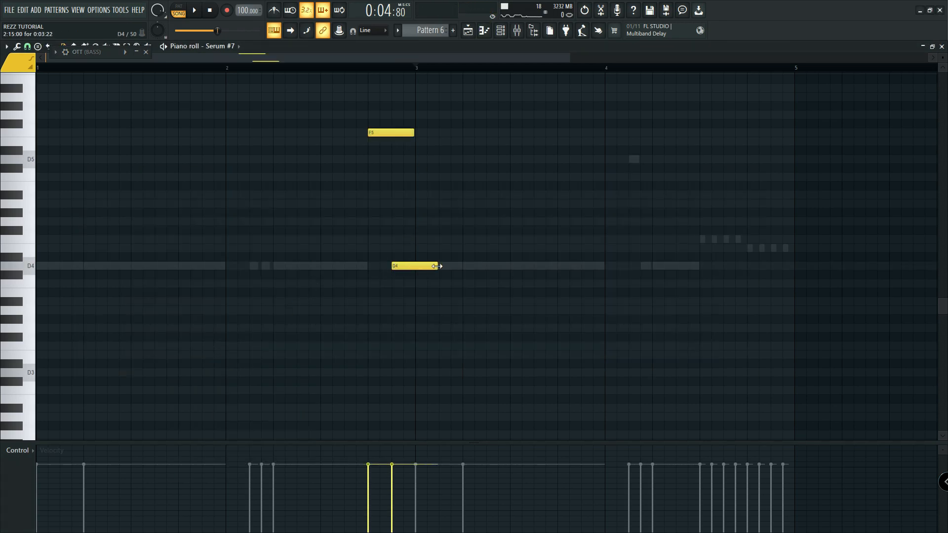
click(243, 68)
key(space)
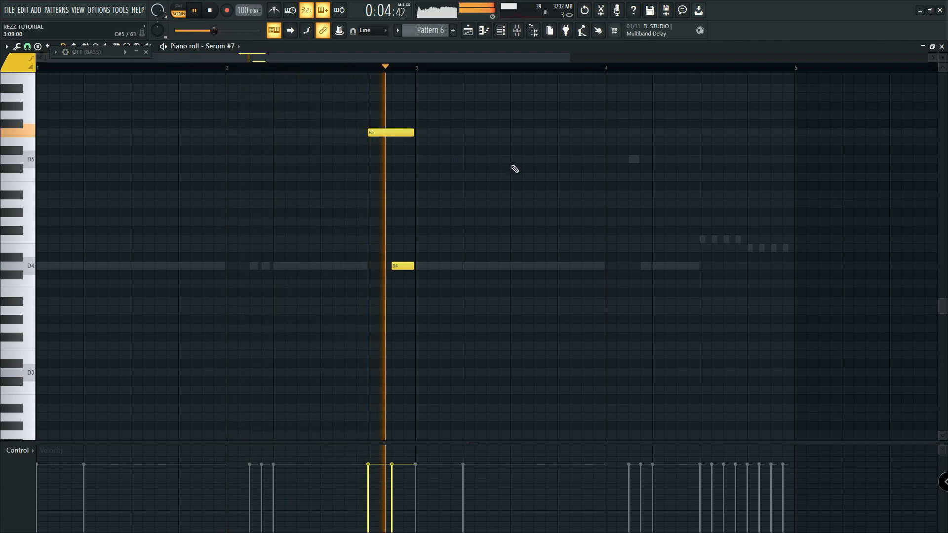
key(space)
click(374, 68)
key(space)
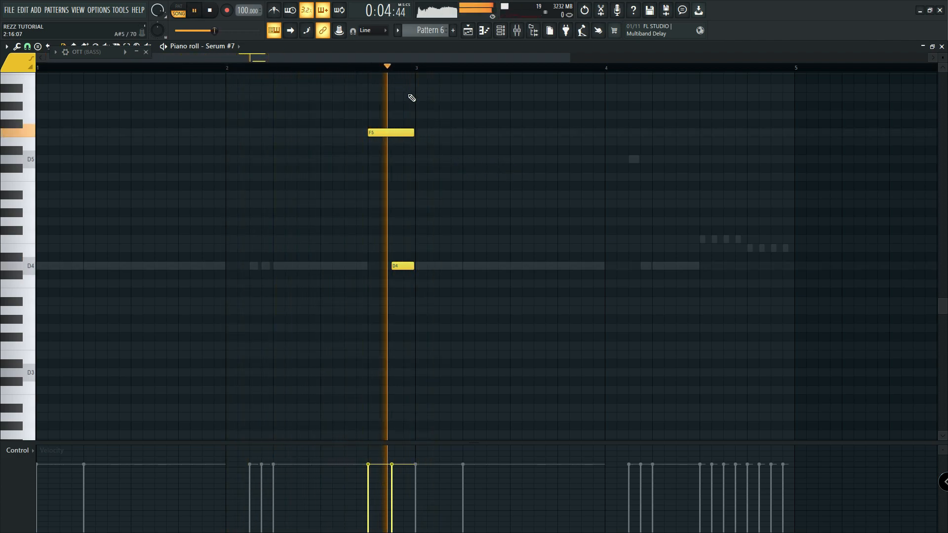
Set Serum #7's LFO 1 and LFO 2 rates to 1/2 and envelope 1's sustain to 0.0 dB.
key(F6)
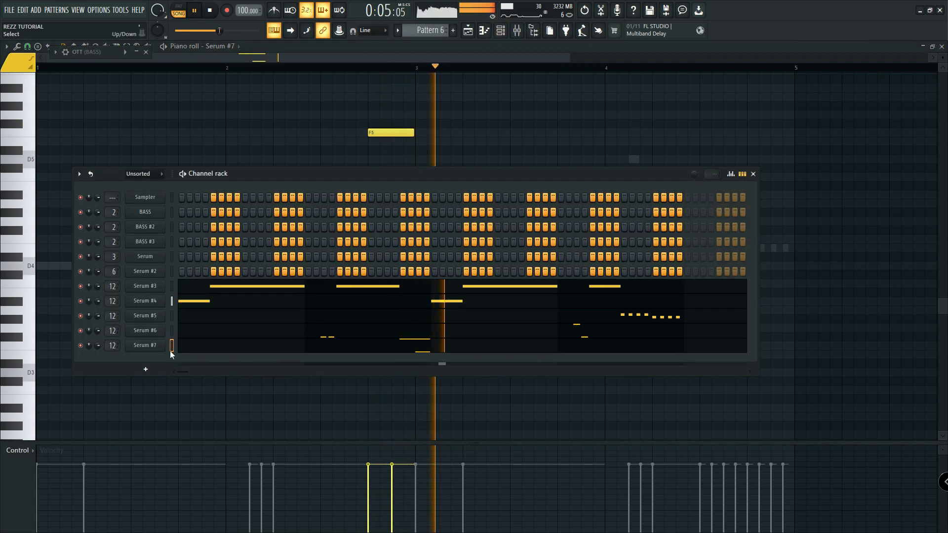
key(space)
click(154, 346)
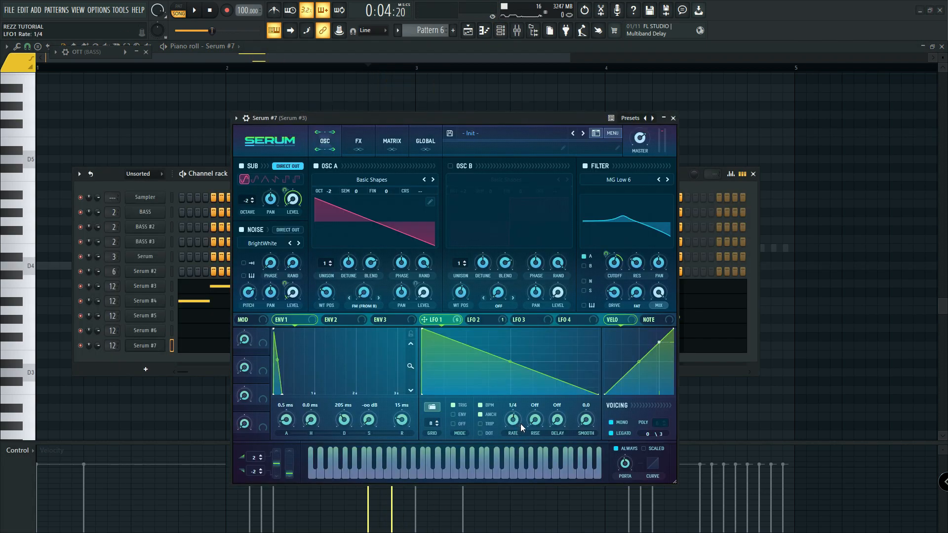
click(494, 321)
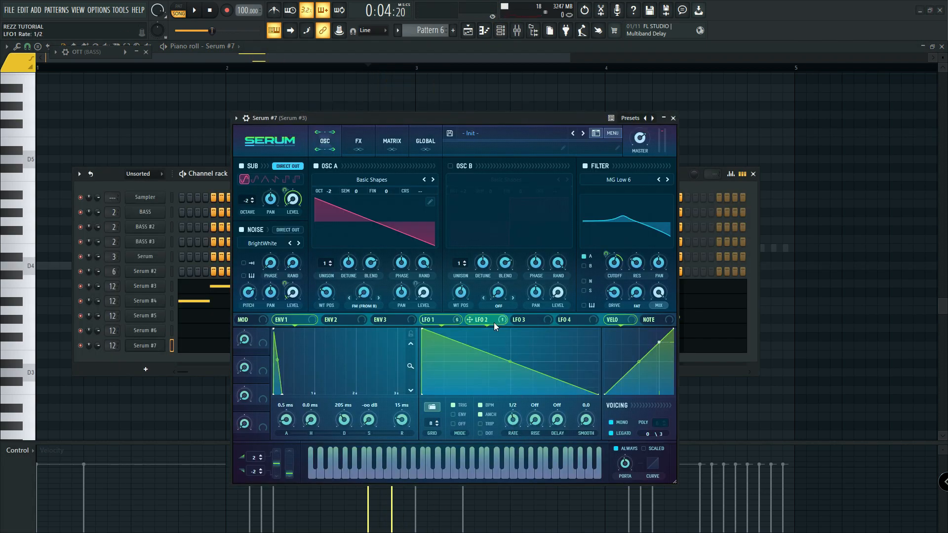
click(673, 118)
key(space)
click(753, 174)
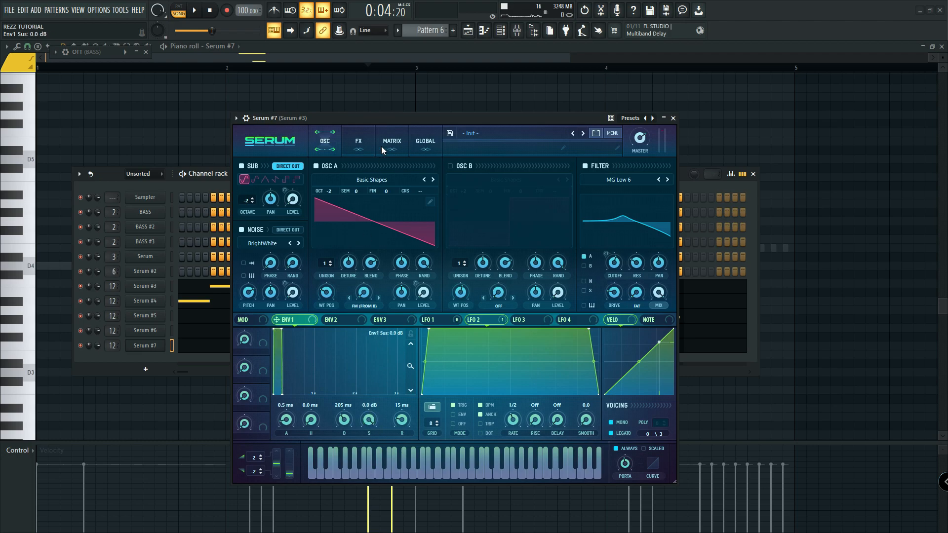
Play the song around the end of bar 2 to check Serum #7's notes.
click(674, 118)
click(753, 173)
key(space)
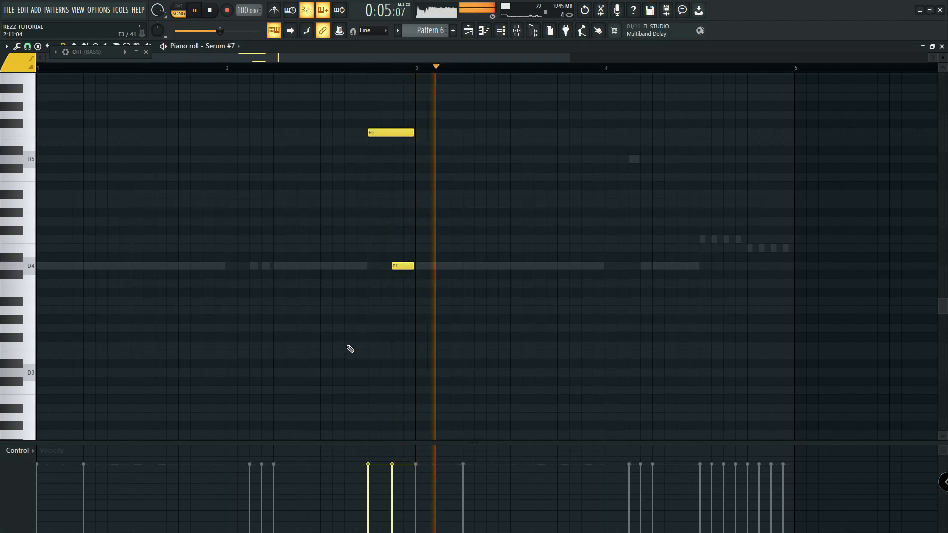
key(space)
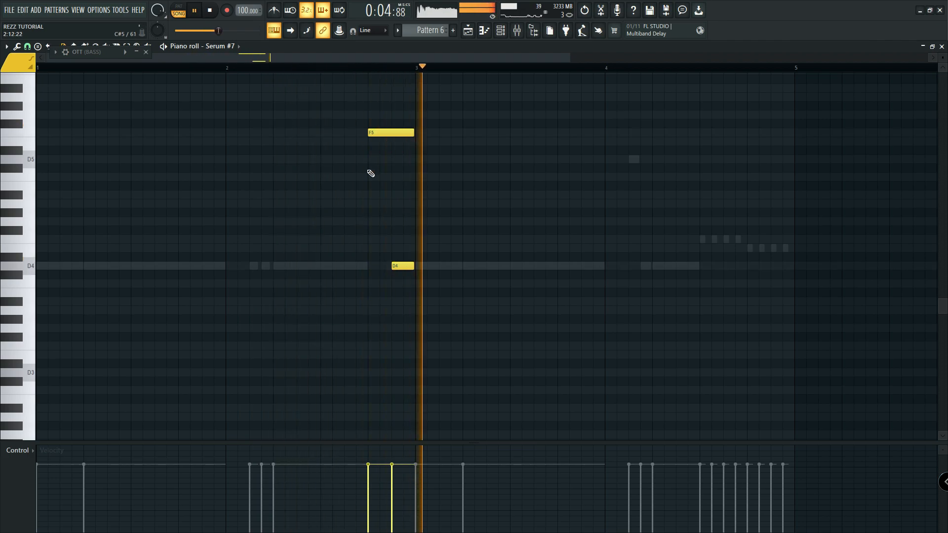
key(space)
Remove the plateau from Serum #7's LFO 2 to leave a fast rise and long fall, and set its rate to 1/16.
click(500, 32)
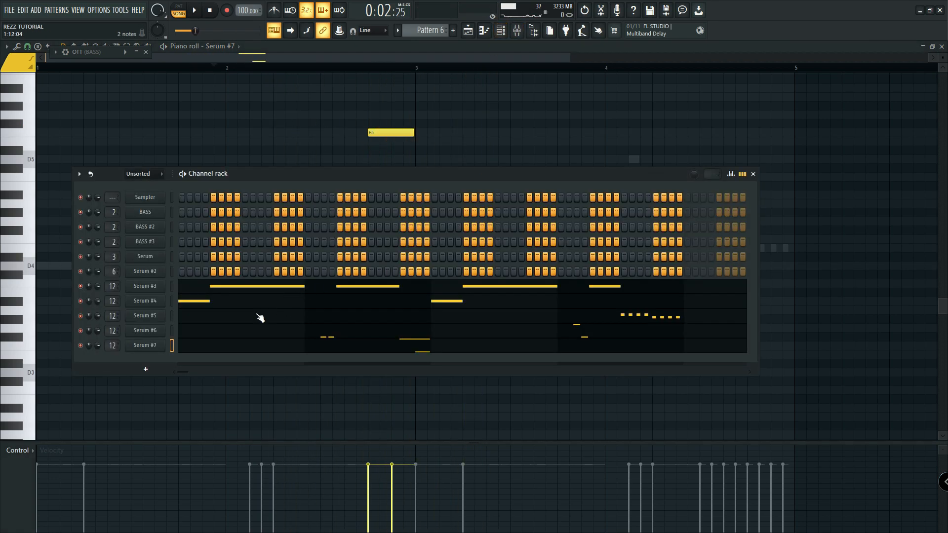
click(152, 345)
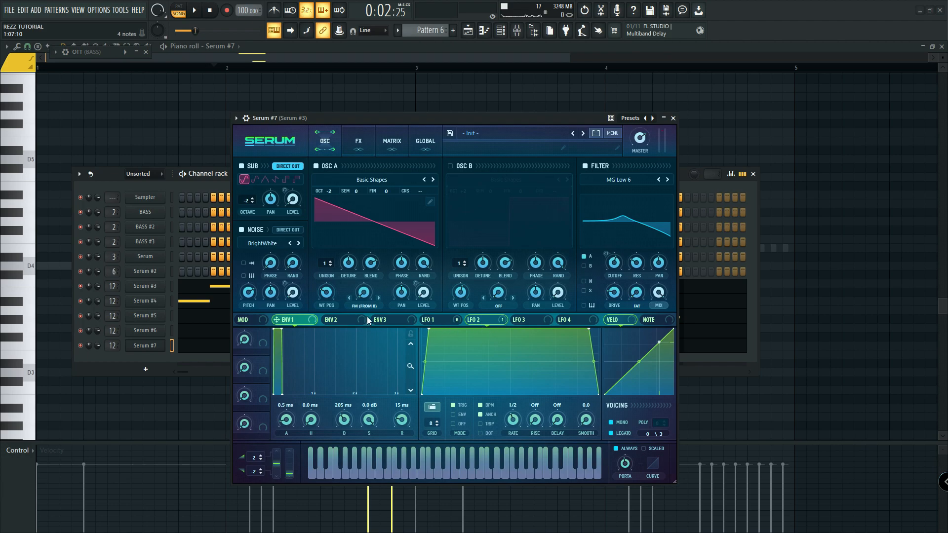
click(478, 319)
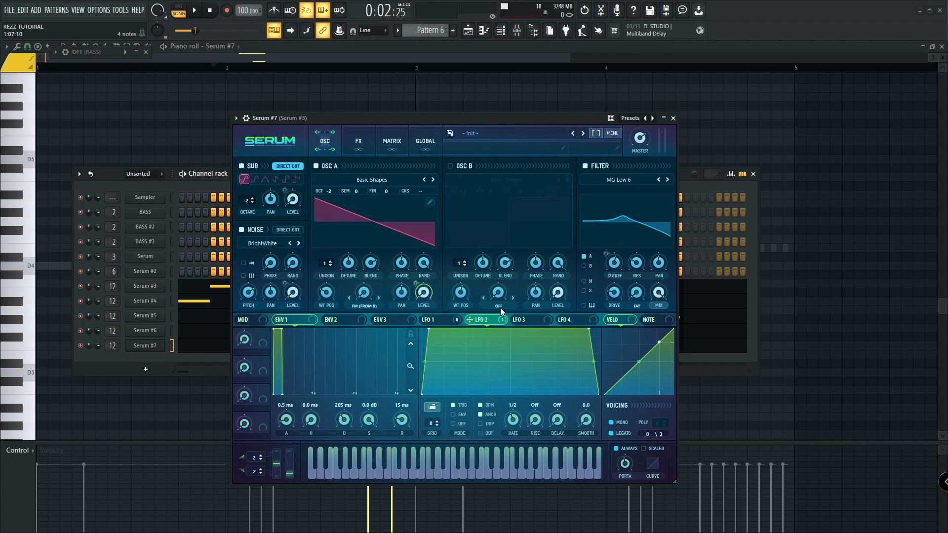
double_click(589, 330)
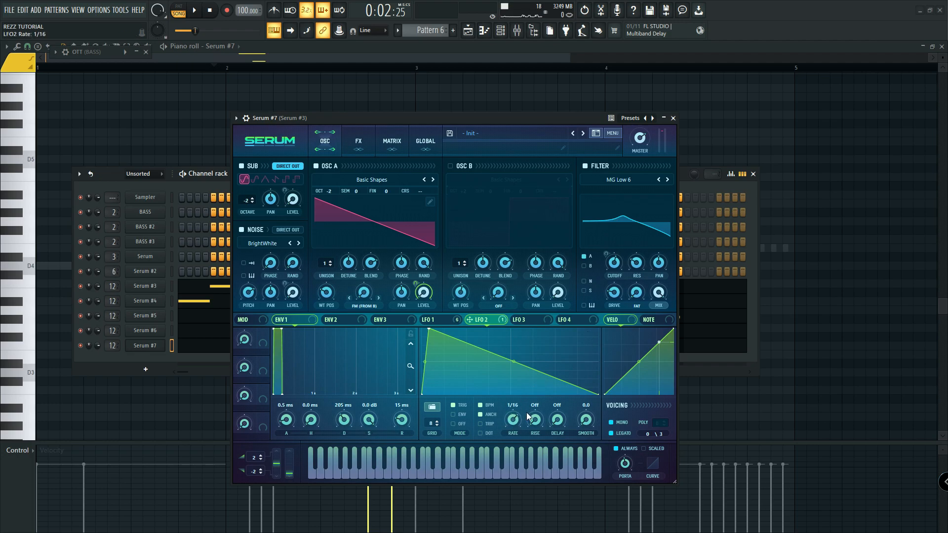
Play the fill at the end of bar 2 to hear Serum #7's faster LFO 2, and review its LFO 1.
click(674, 118)
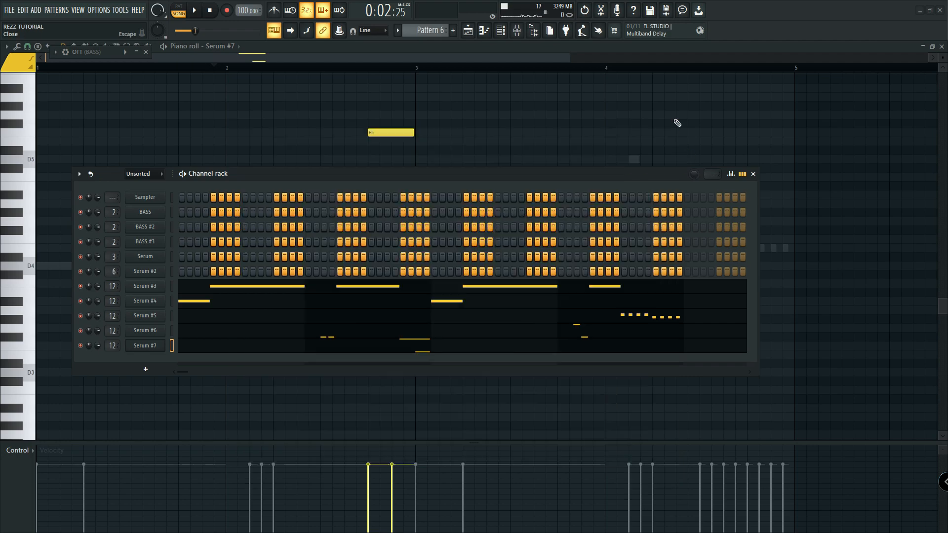
click(432, 347)
click(430, 346)
key(space)
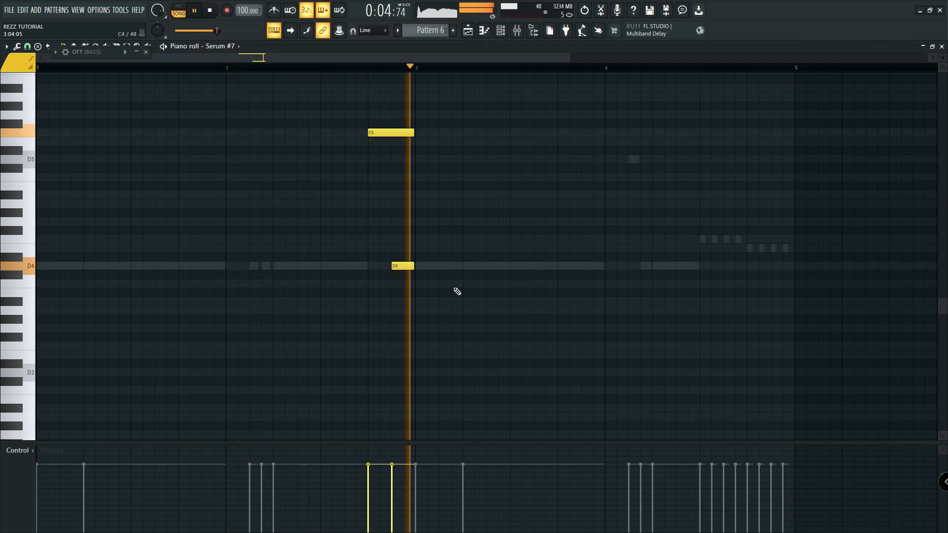
click(369, 67)
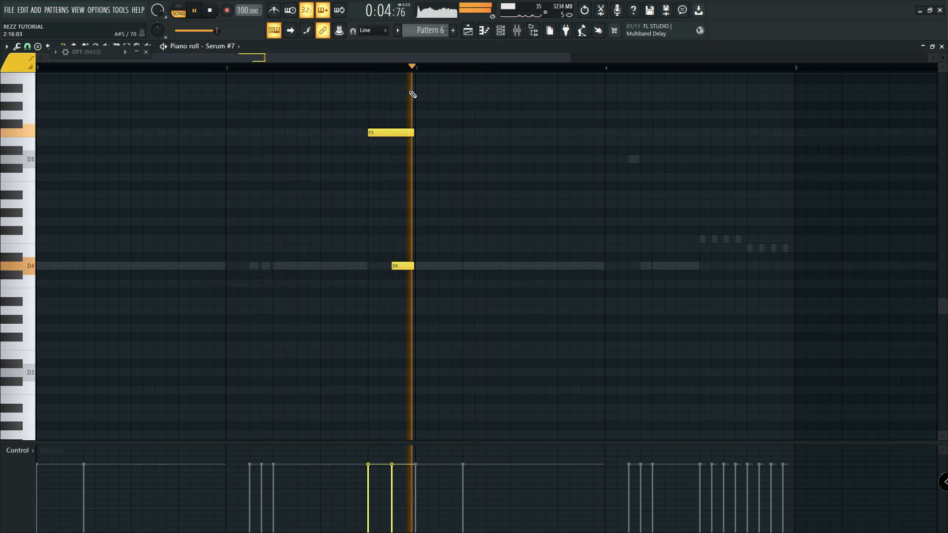
click(501, 32)
key(space)
click(145, 346)
key(space)
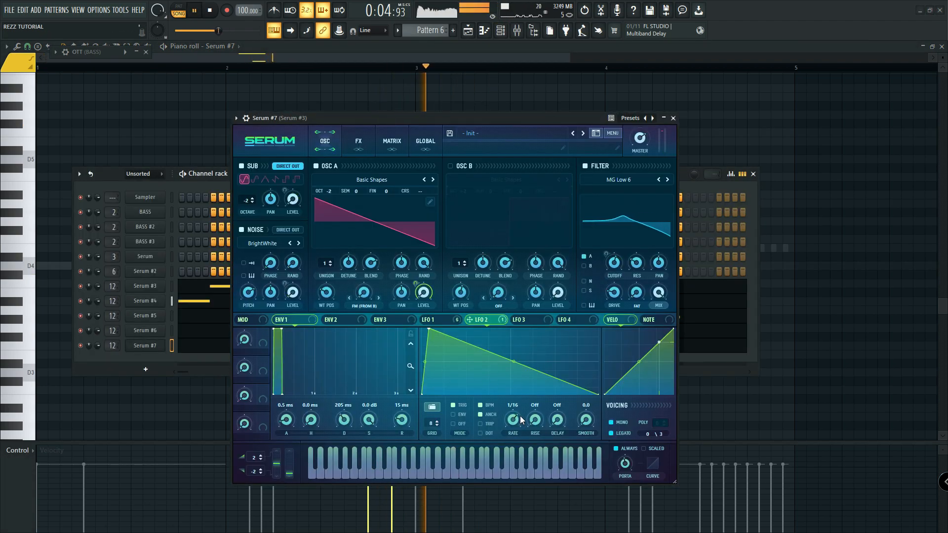
click(430, 320)
key(space)
key(space)
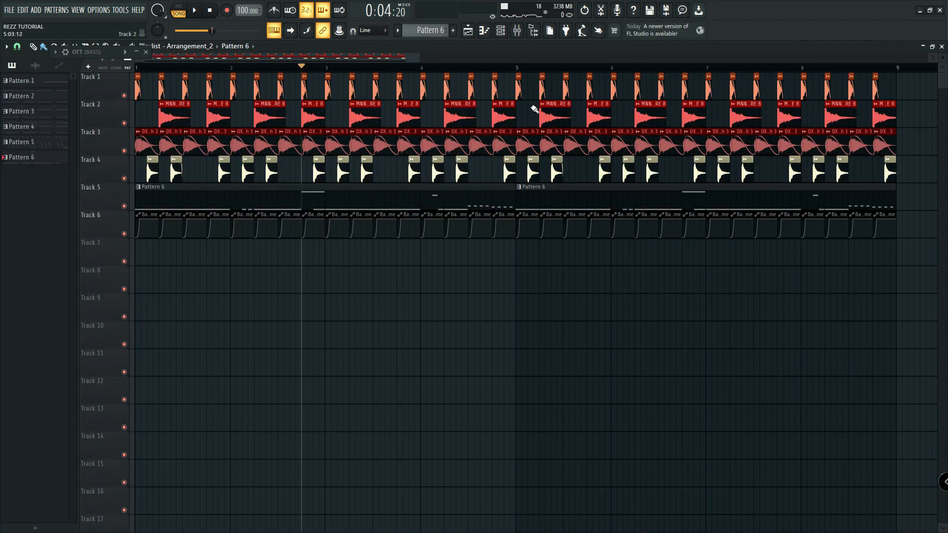
Make the second Pattern 6 clip, starting at bar 5, a unique pattern.
click(523, 191)
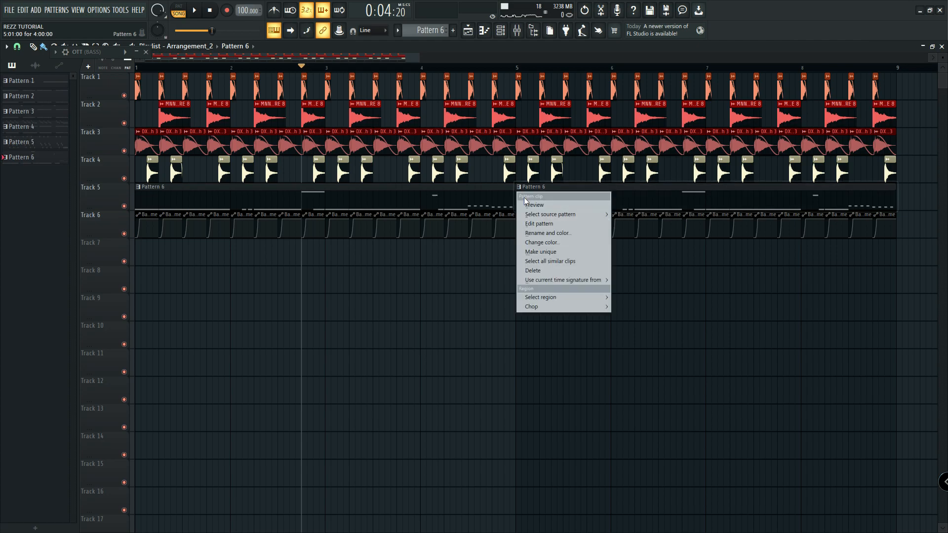
click(543, 252)
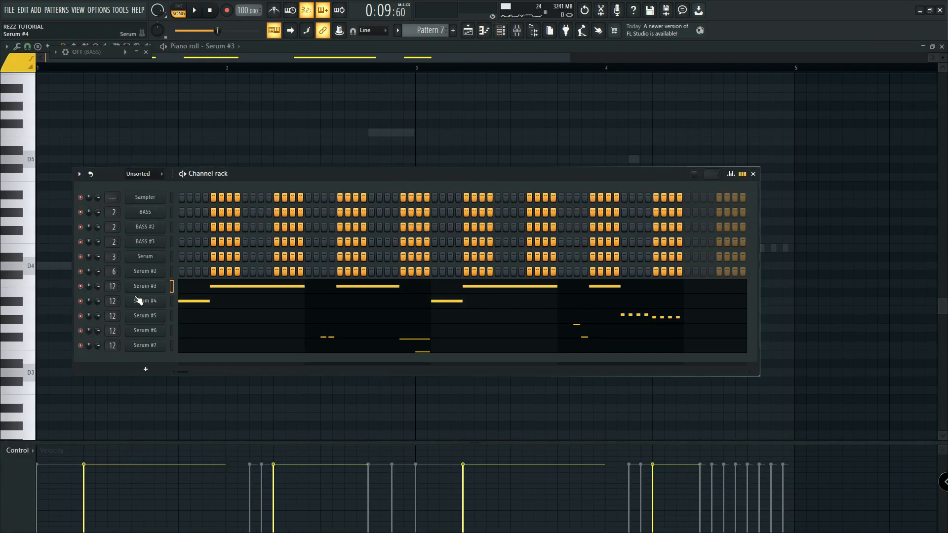
Adjust the Macro 1 modulation on Serum #3's LFO 1 rate, with the base rate at 1/4.
click(162, 287)
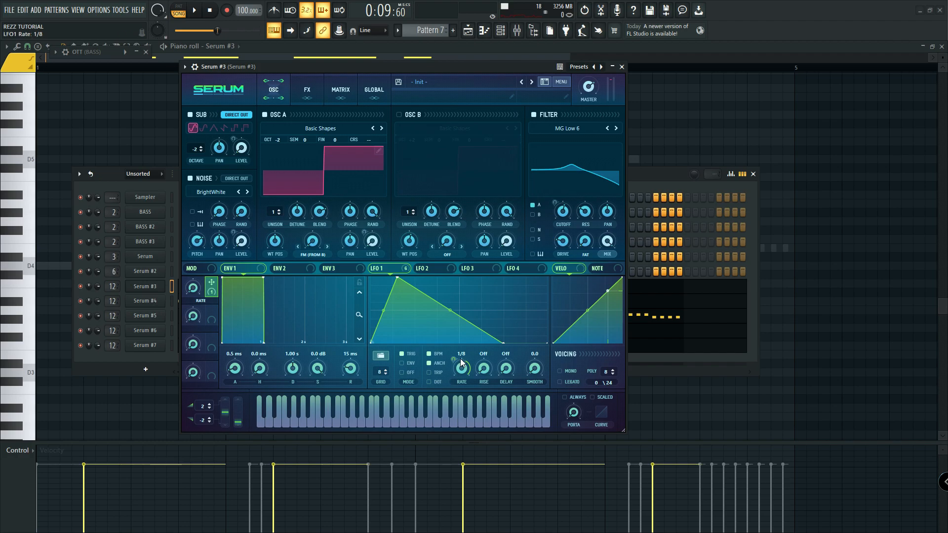
drag(456, 362, 452, 369)
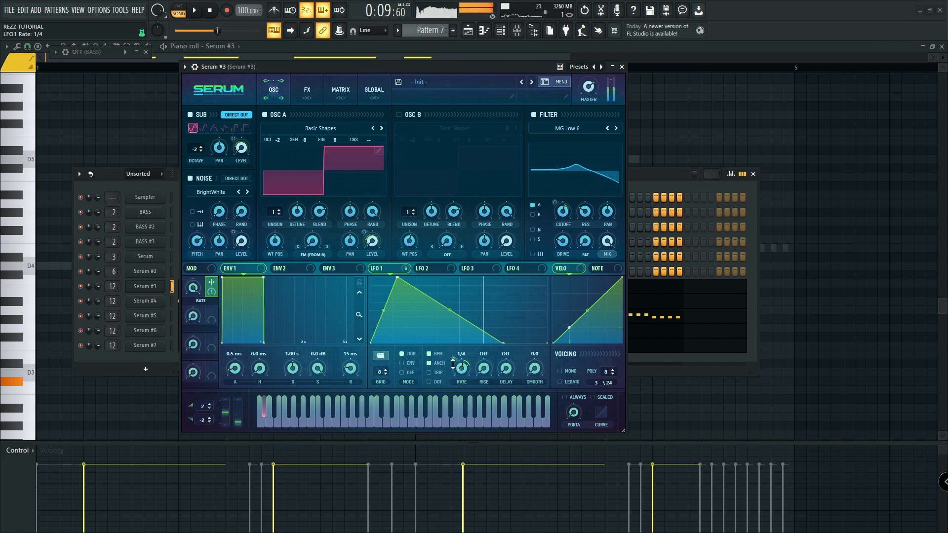
drag(452, 371, 456, 354)
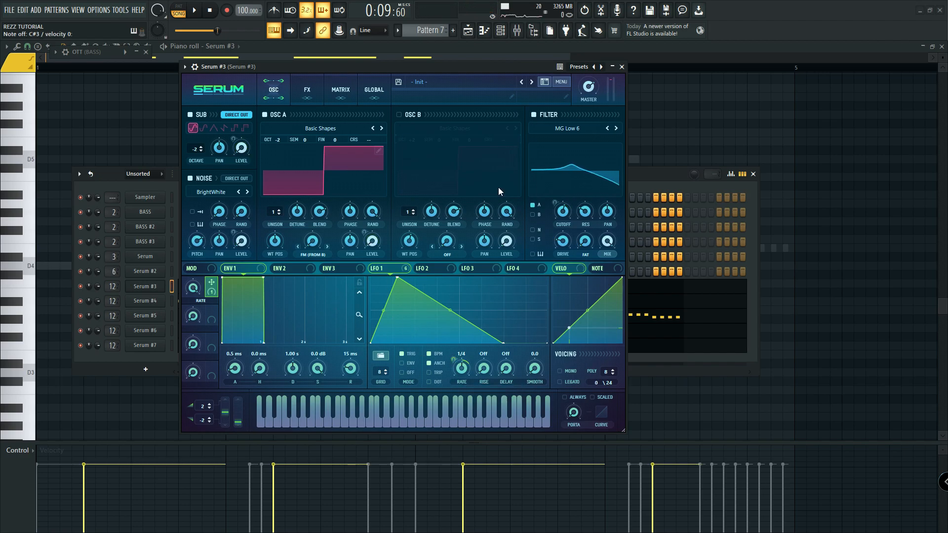
Create an automation clip for Serum #3's Macro 1 and close the synth window.
click(150, 291)
click(148, 290)
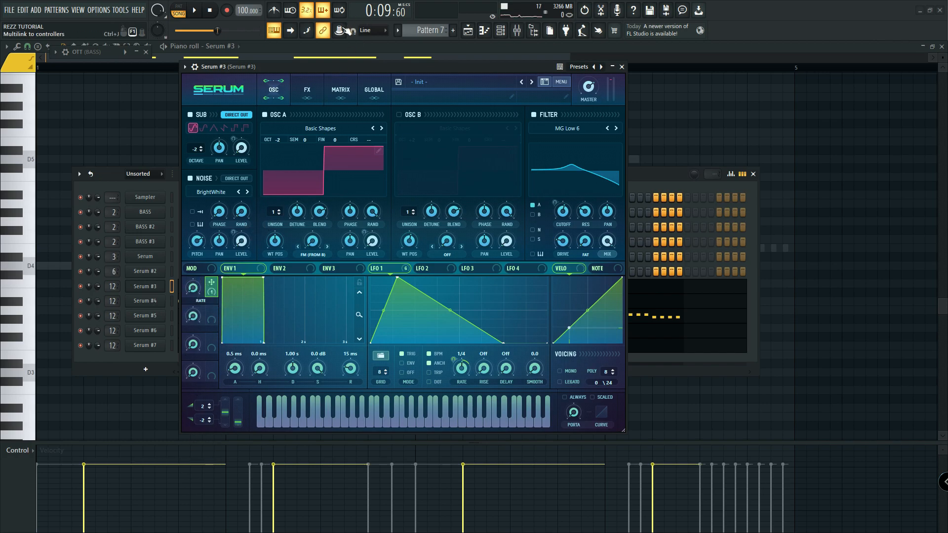
click(346, 30)
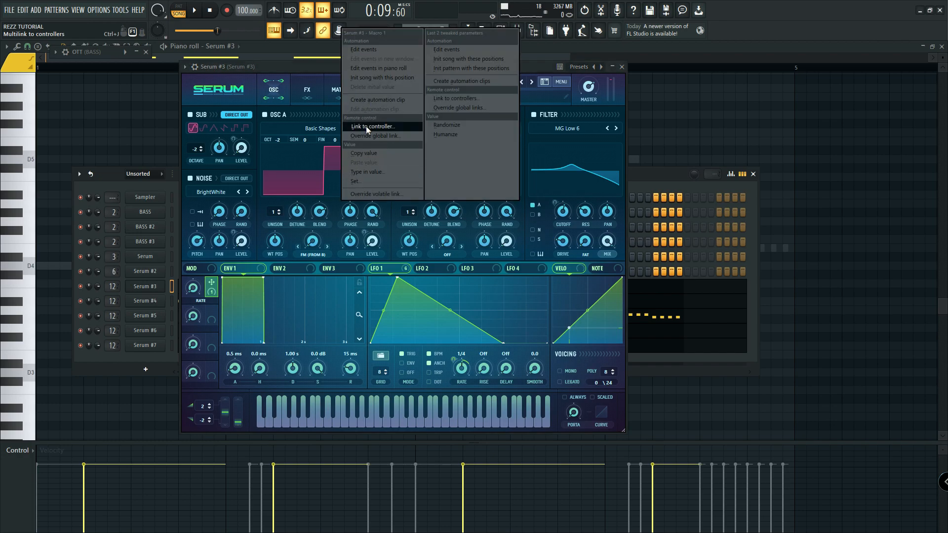
click(363, 101)
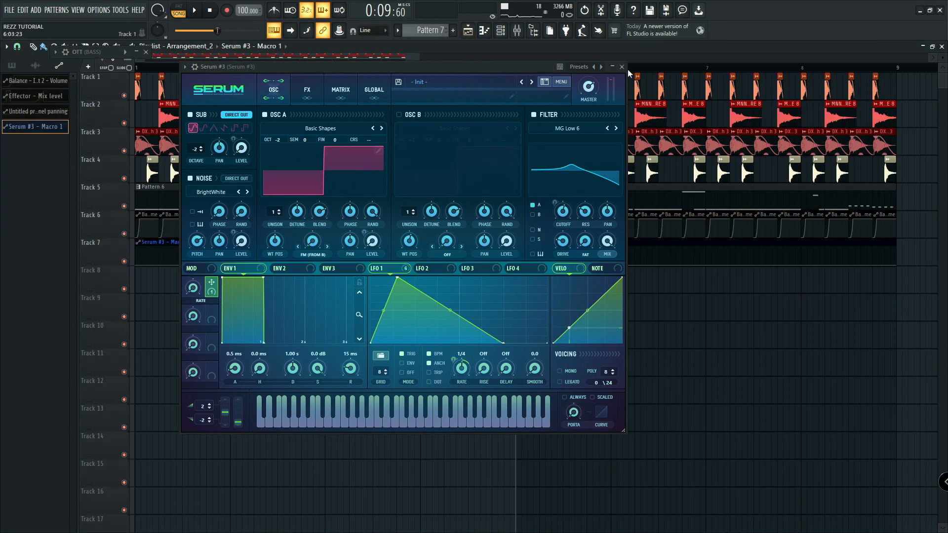
click(622, 67)
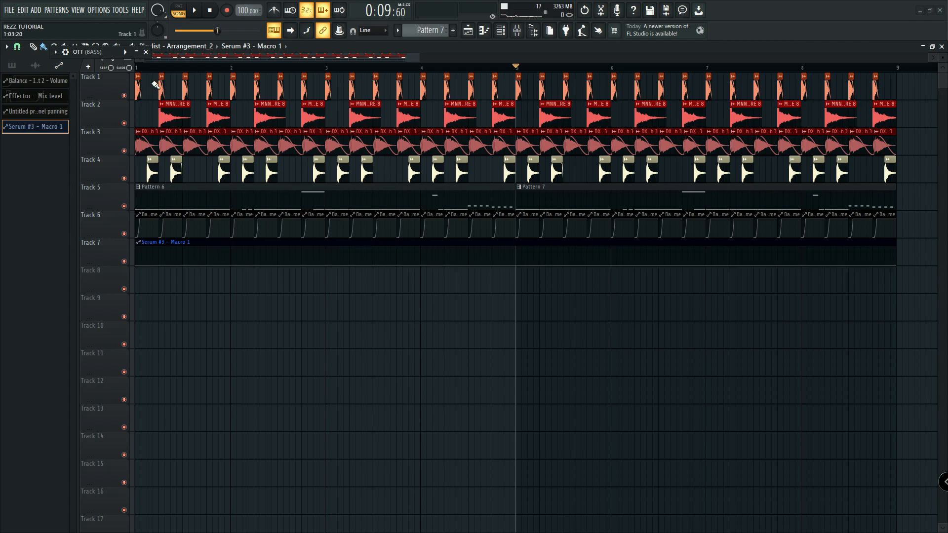
Play the arrangement from the start to hear the Macro 1 automation on Serum #3.
click(137, 68)
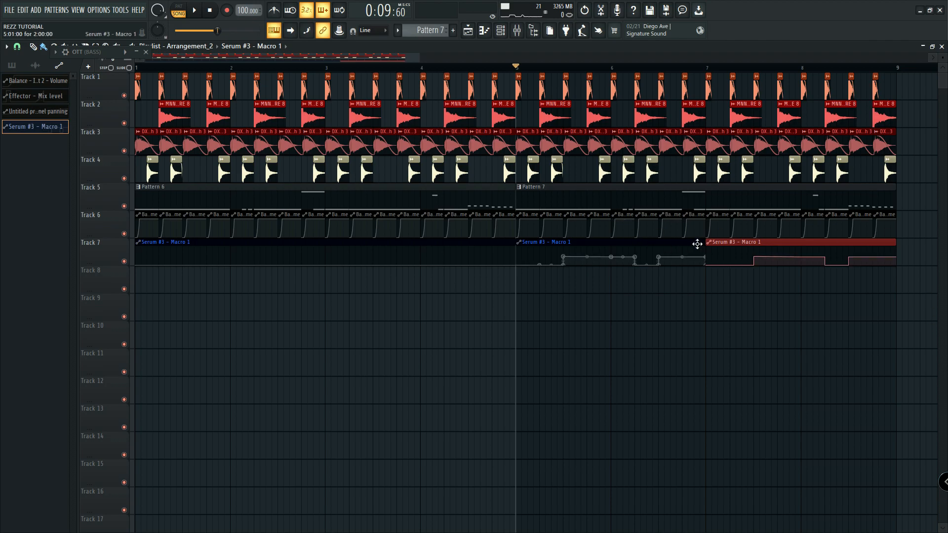
click(196, 14)
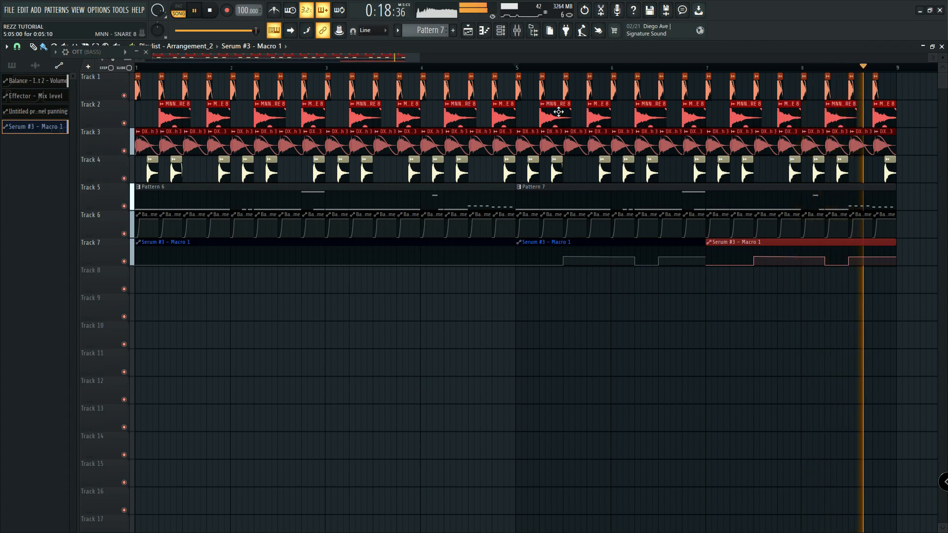
key(space)
scroll(140, 89, up, 1)
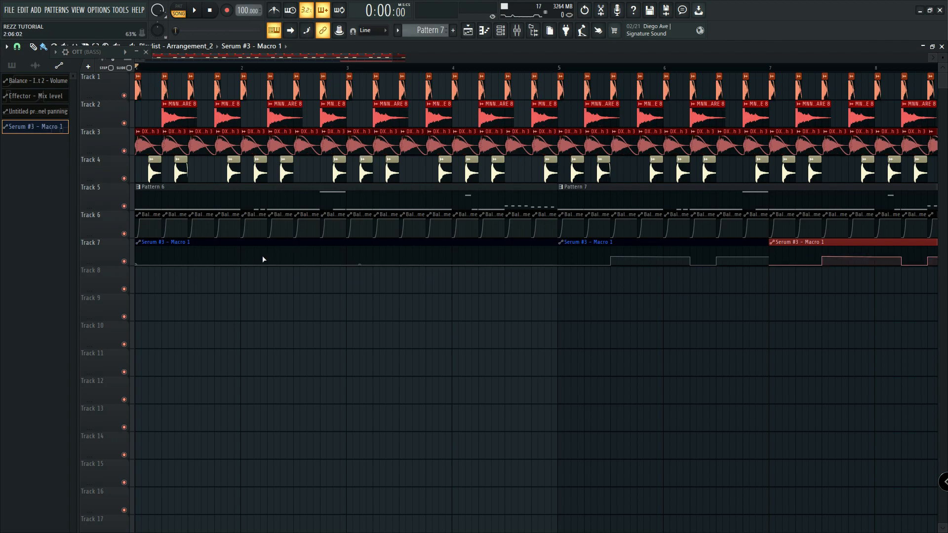
key(space)
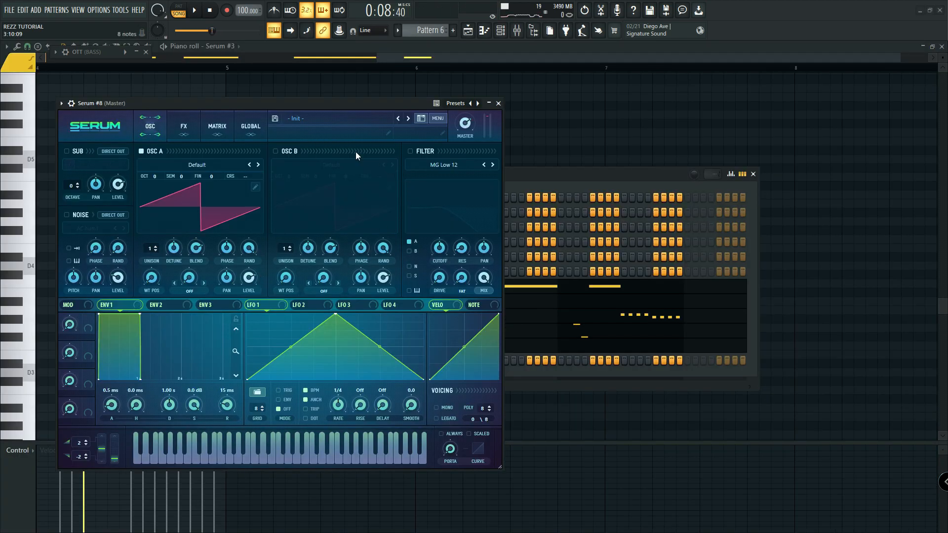
Lower Serum #8's envelope 1 sustain to -oo dB and adjust oscillator A's unison voices.
drag(331, 105, 439, 70)
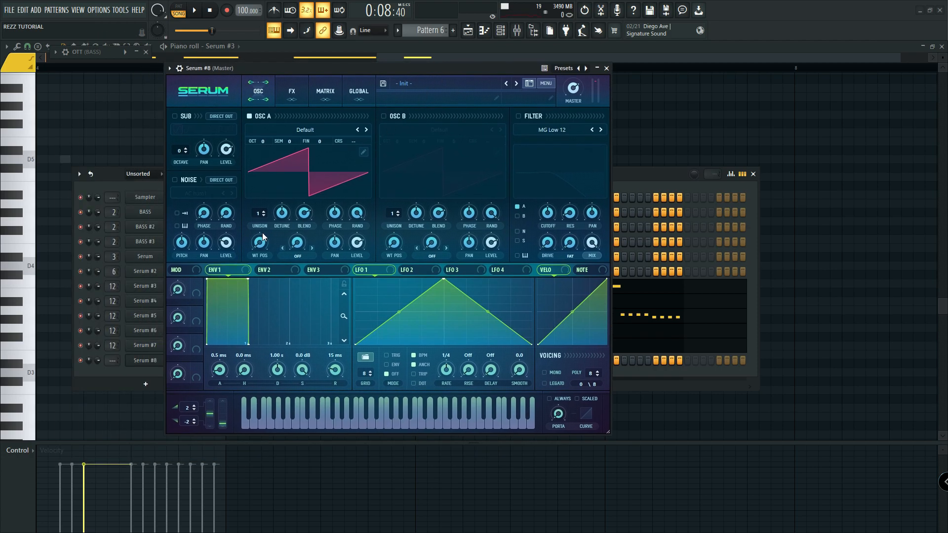
drag(302, 377, 285, 487)
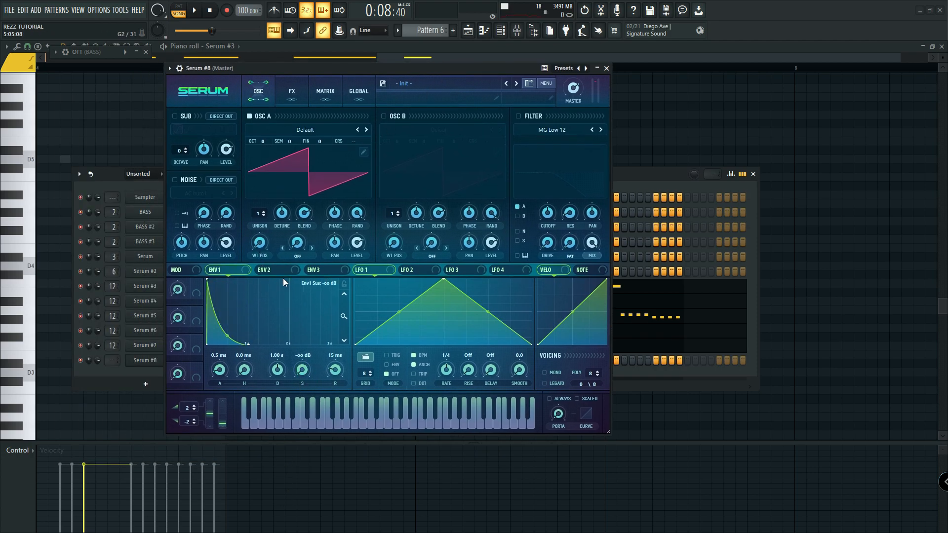
drag(263, 214, 266, 200)
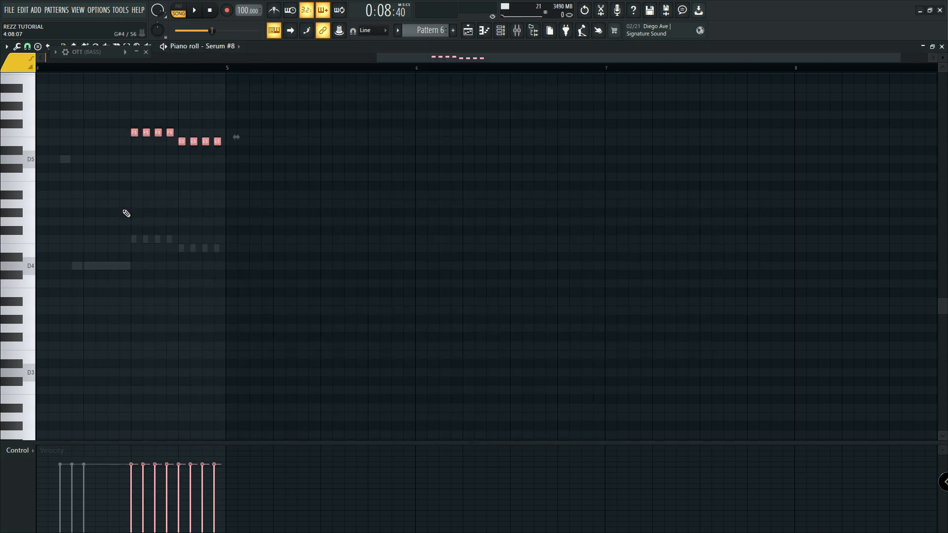
Play the song from the start of bar 4 to hear Serum #8's notes in Pattern 6.
scroll(125, 212, up, 3)
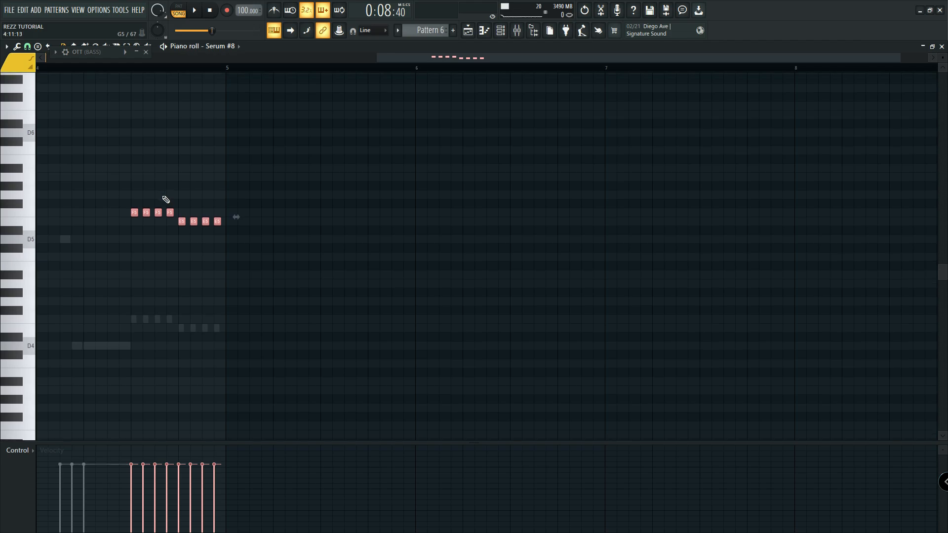
click(468, 30)
key(space)
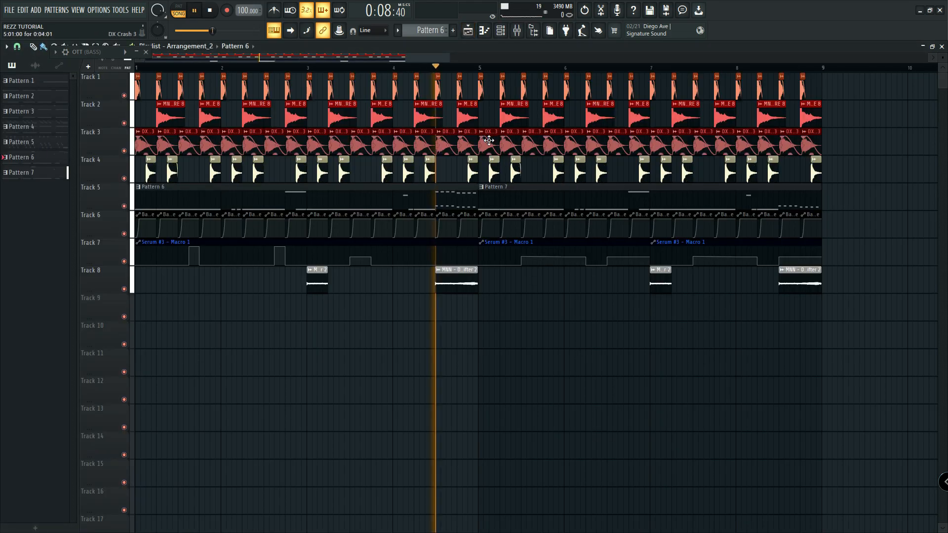
click(404, 68)
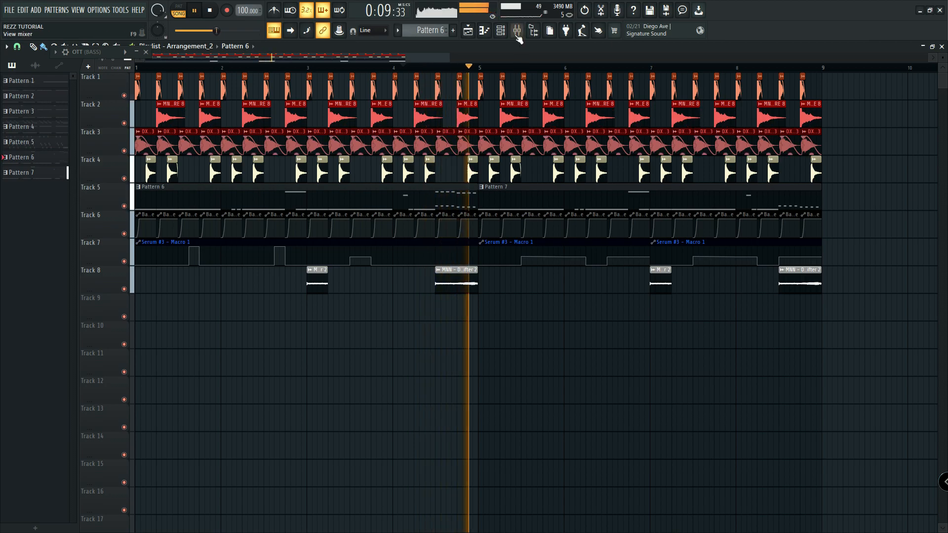
key(space)
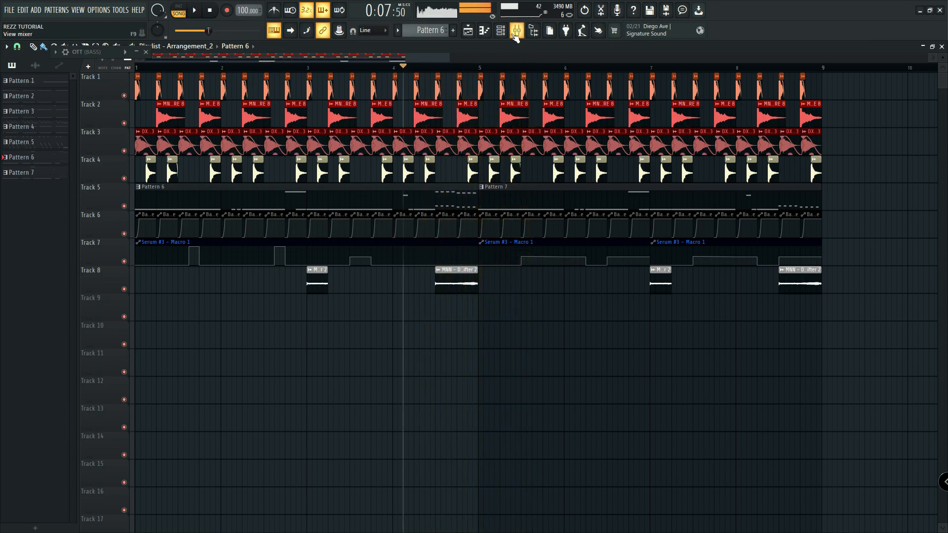
Route Serum #8 to mixer track 13 and link that track to Insert 1.
click(517, 30)
right_click(327, 173)
click(449, 164)
click(60, 514)
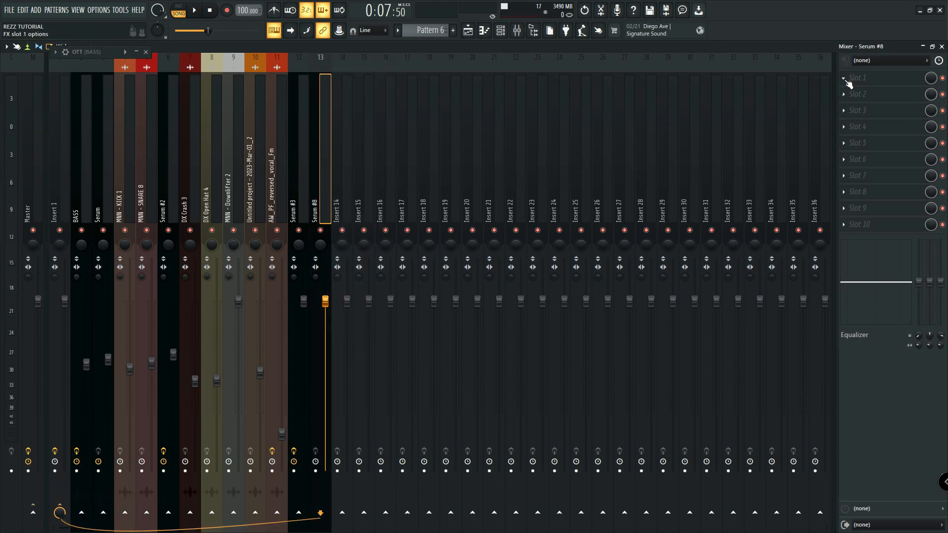
Add Fruity Reeverb 2 to Serum #8's first effect slot and automate its wet level to rise over the second half of bar 4.
click(848, 81)
mouse_move(851, 91)
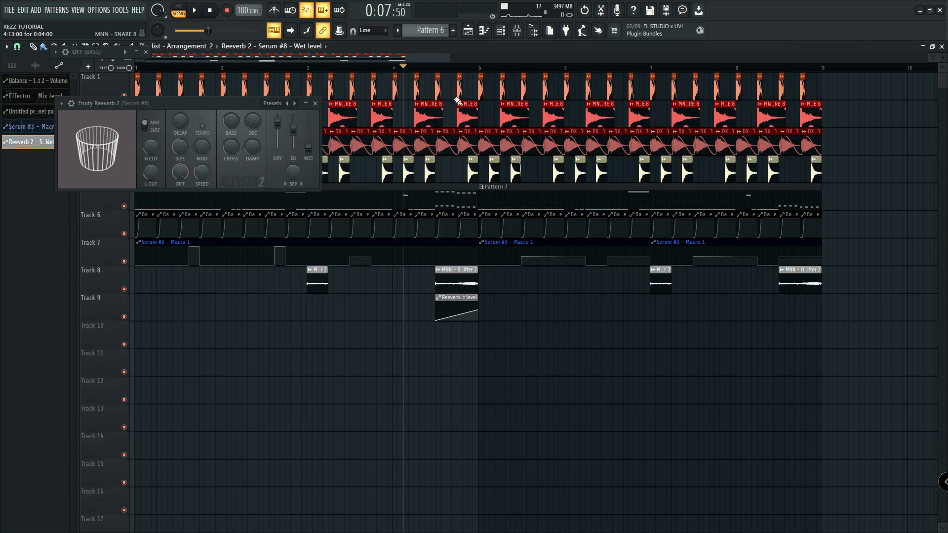
click(440, 68)
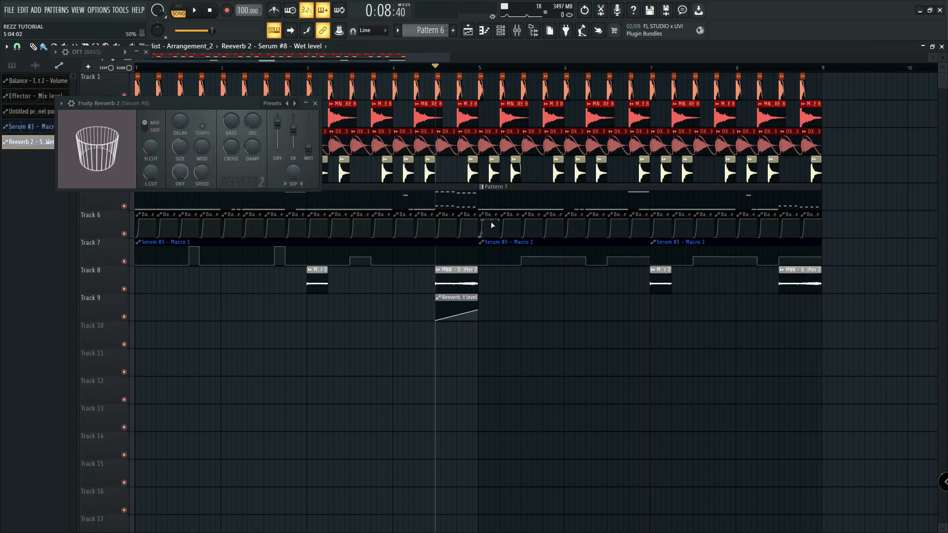
drag(245, 104, 281, 191)
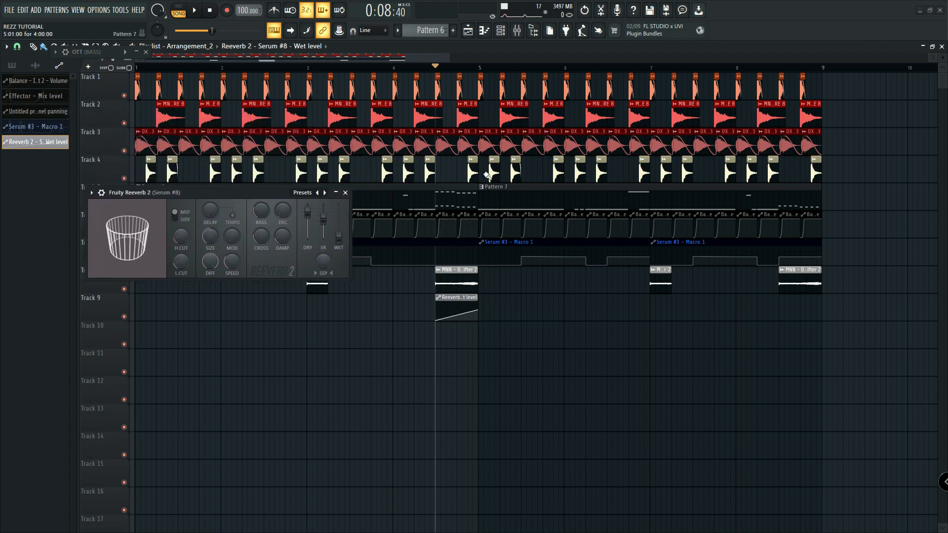
drag(822, 348, 486, 73)
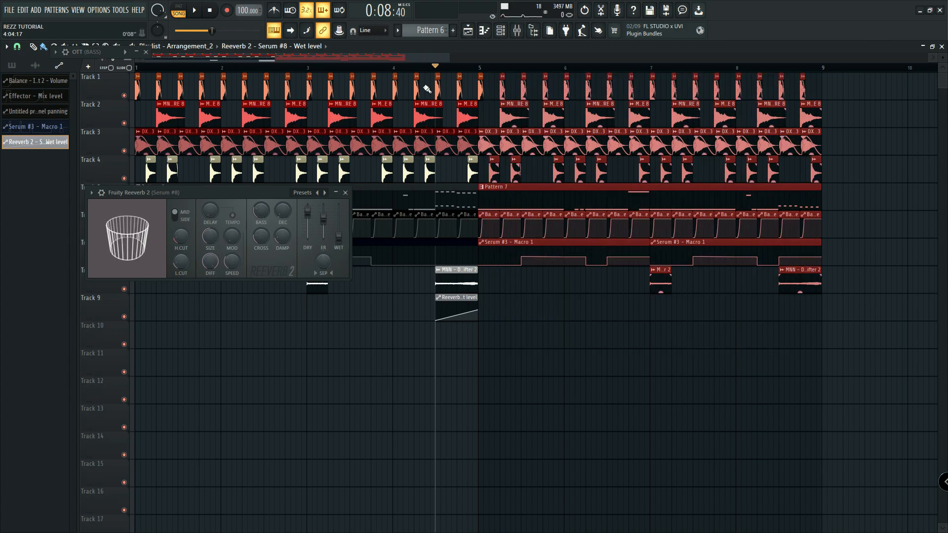
click(571, 359)
right_click(580, 352)
Play Serum #8's notes in Pattern 7, clear their selection, and play the arrangement through to its end.
click(198, 10)
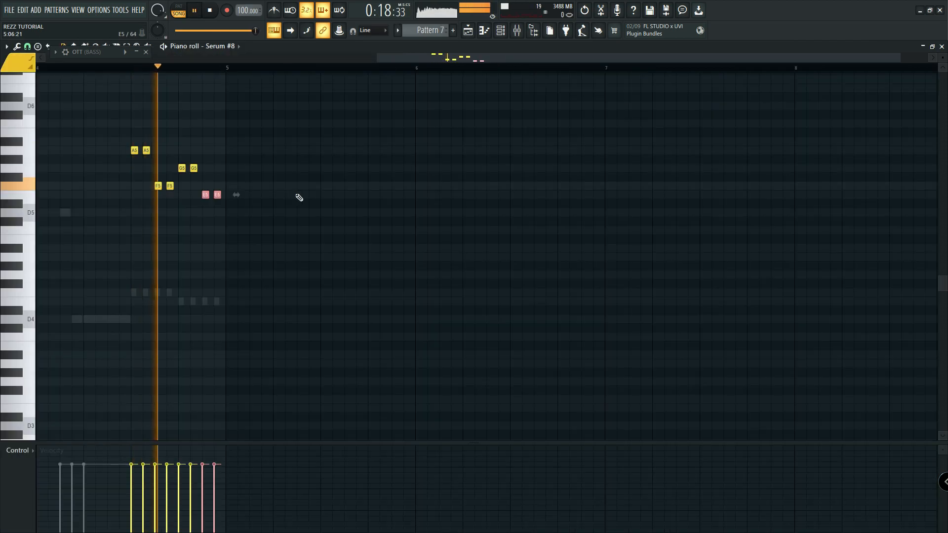
click(494, 169)
right_click(491, 169)
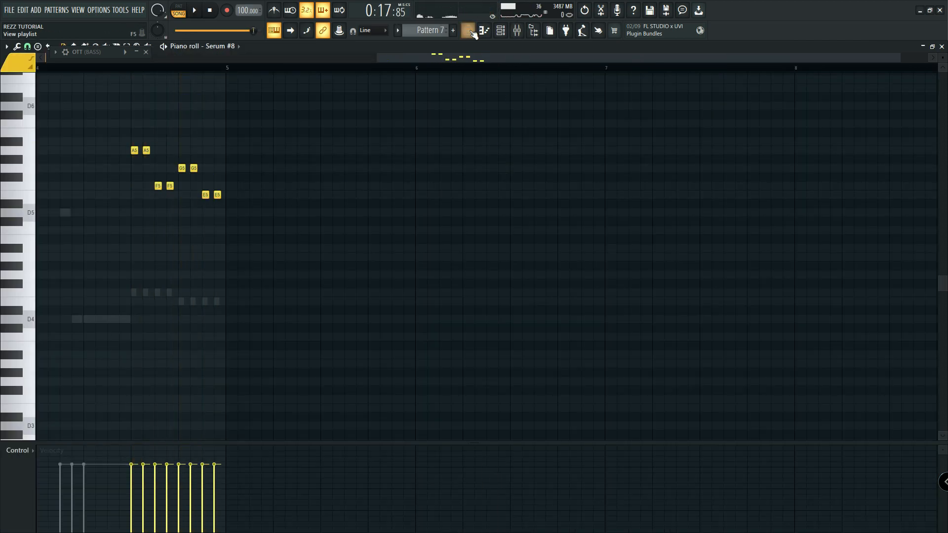
key(F5)
key(space)
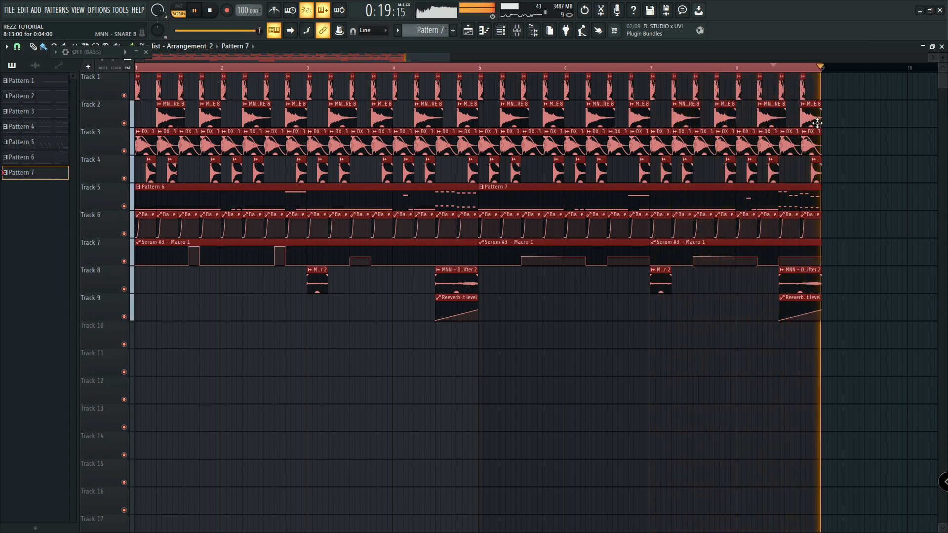
click(208, 13)
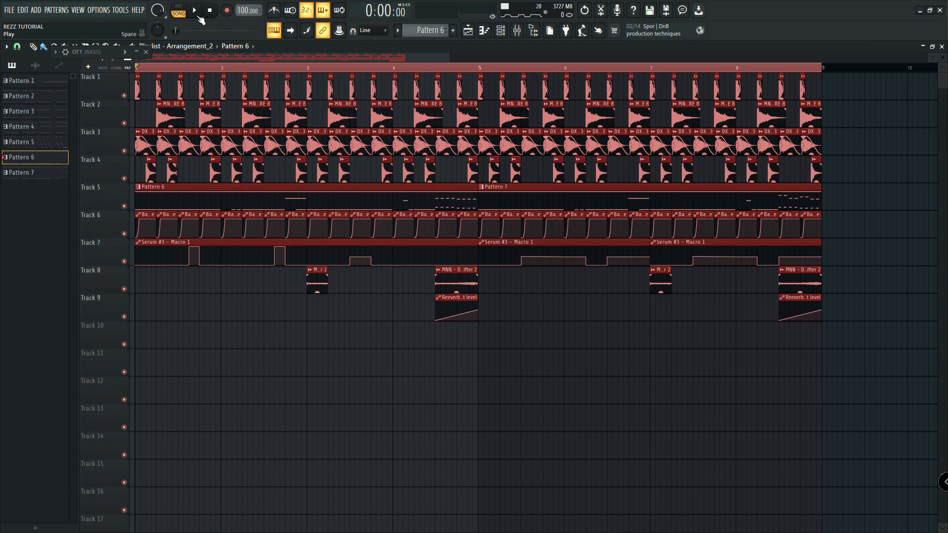
List the project's audio clips in the playlist picker.
click(34, 66)
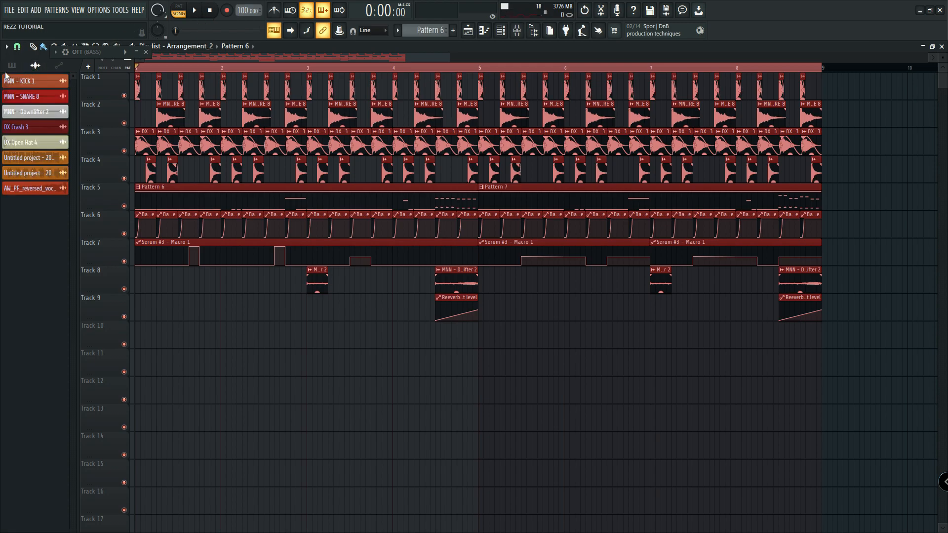